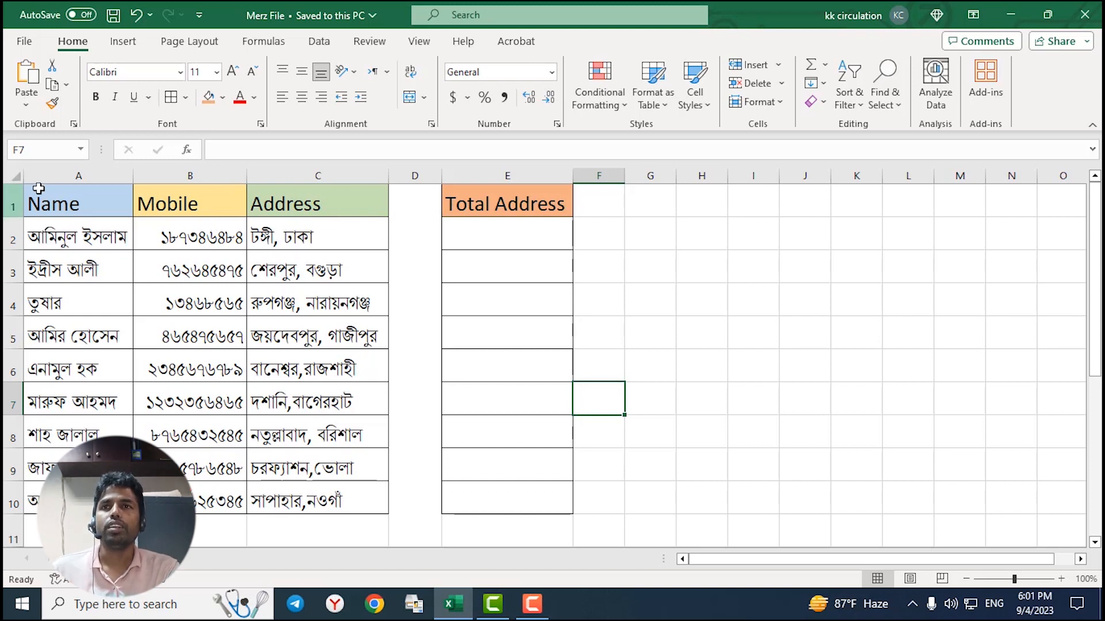
Step: Move the Mobile header cell ahead of the Name header by shifting cells, and return it to column B
click(167, 204)
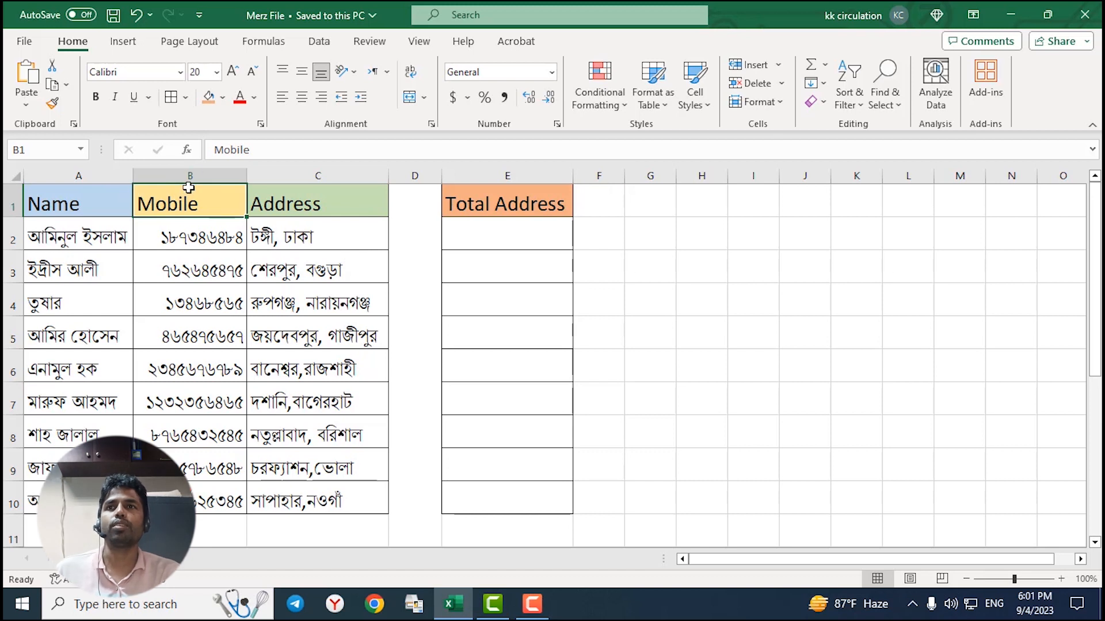
click(194, 174)
click(195, 201)
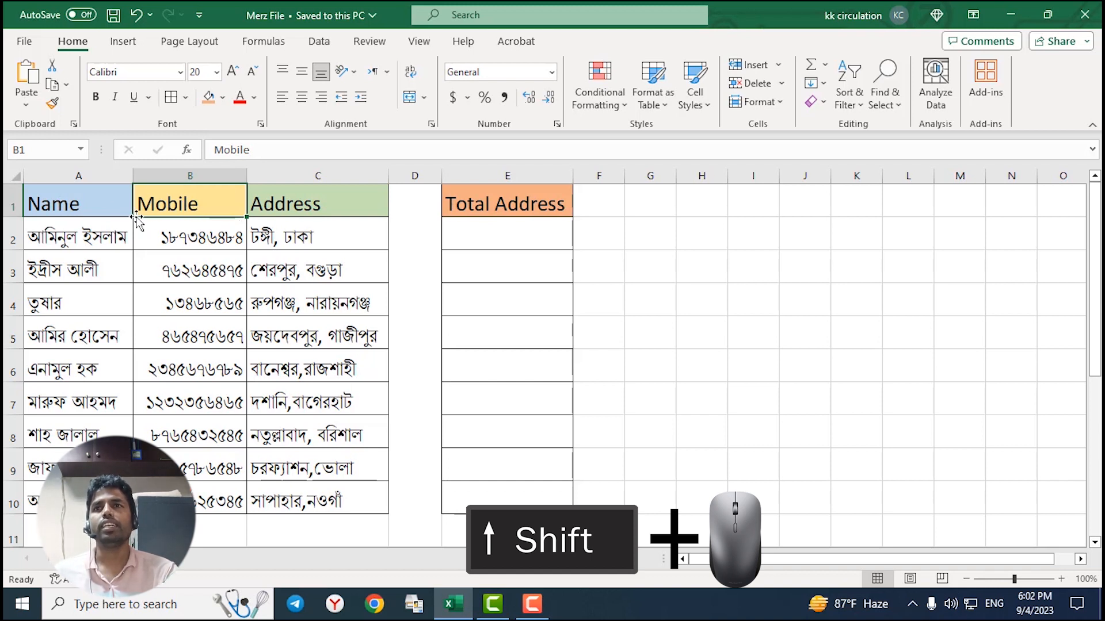
drag(133, 216, 23, 205)
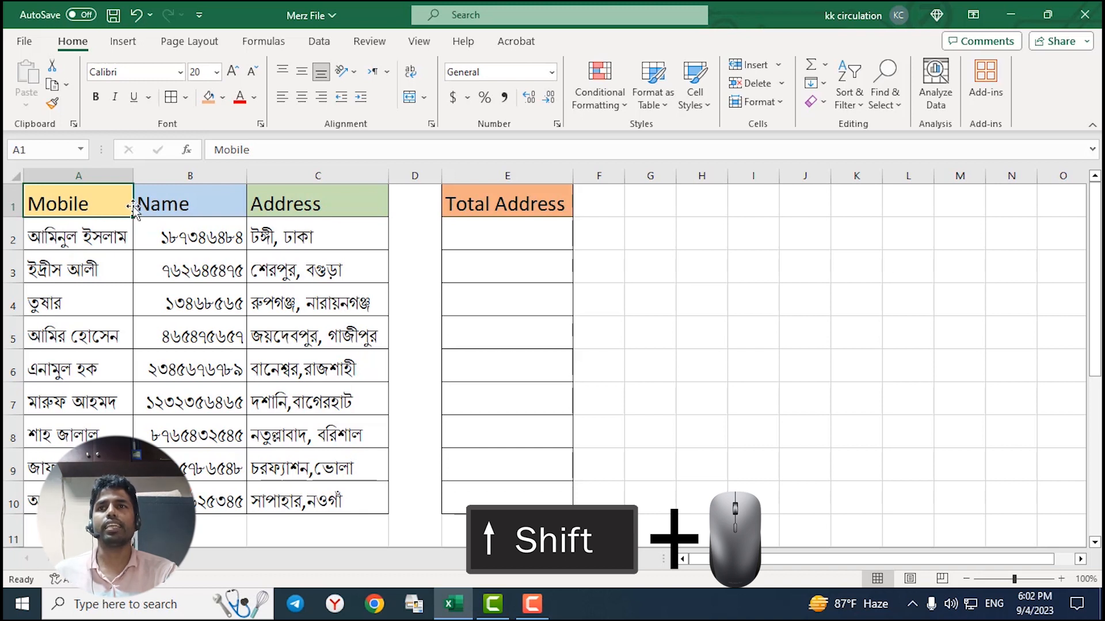
drag(132, 206, 253, 219)
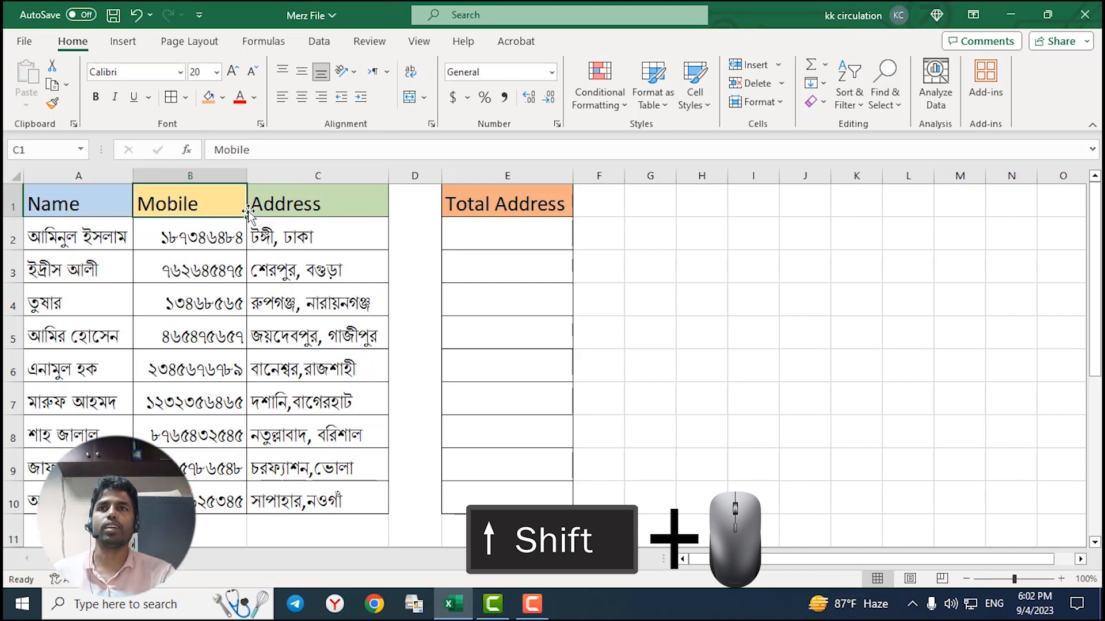
Step: Move the entire Mobile column ahead of the Name column, and move it back between Name and Address
click(189, 175)
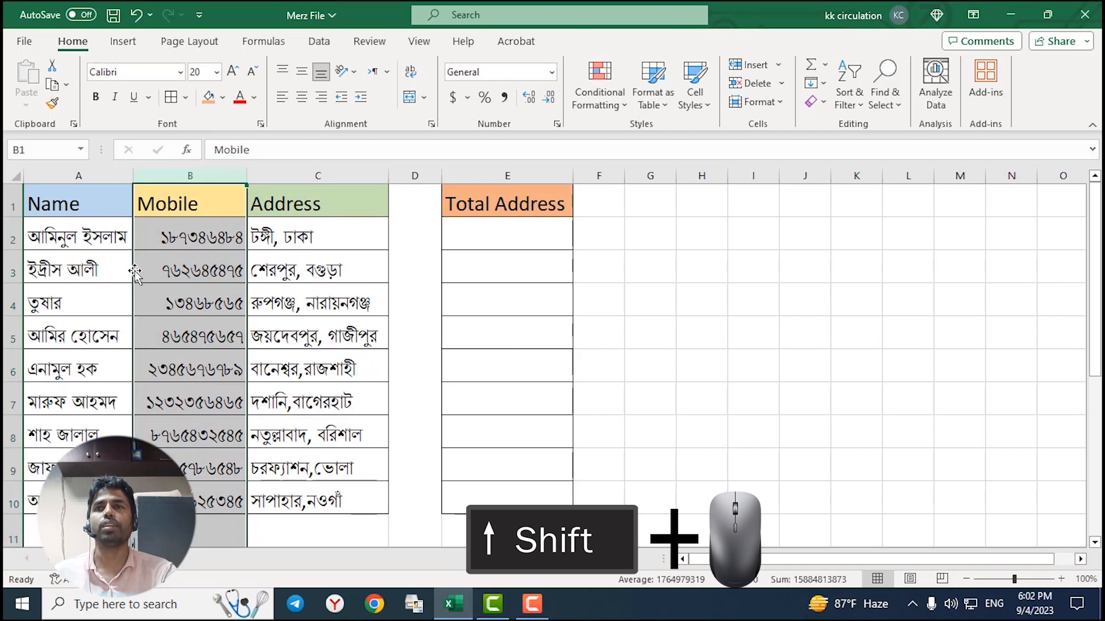
drag(134, 272, 5, 276)
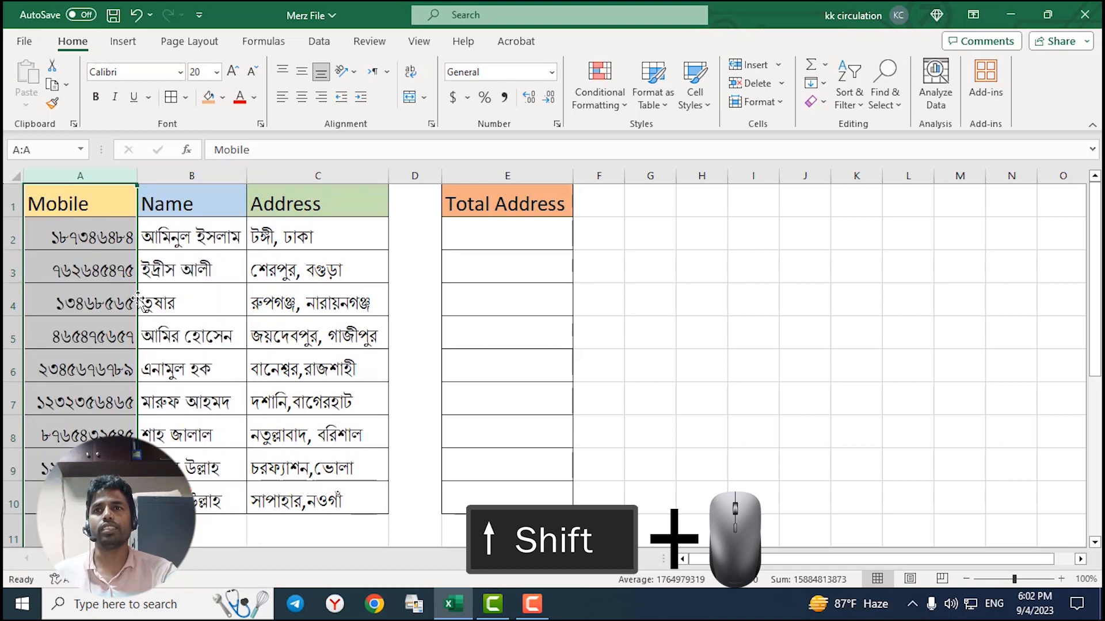
drag(139, 297, 236, 306)
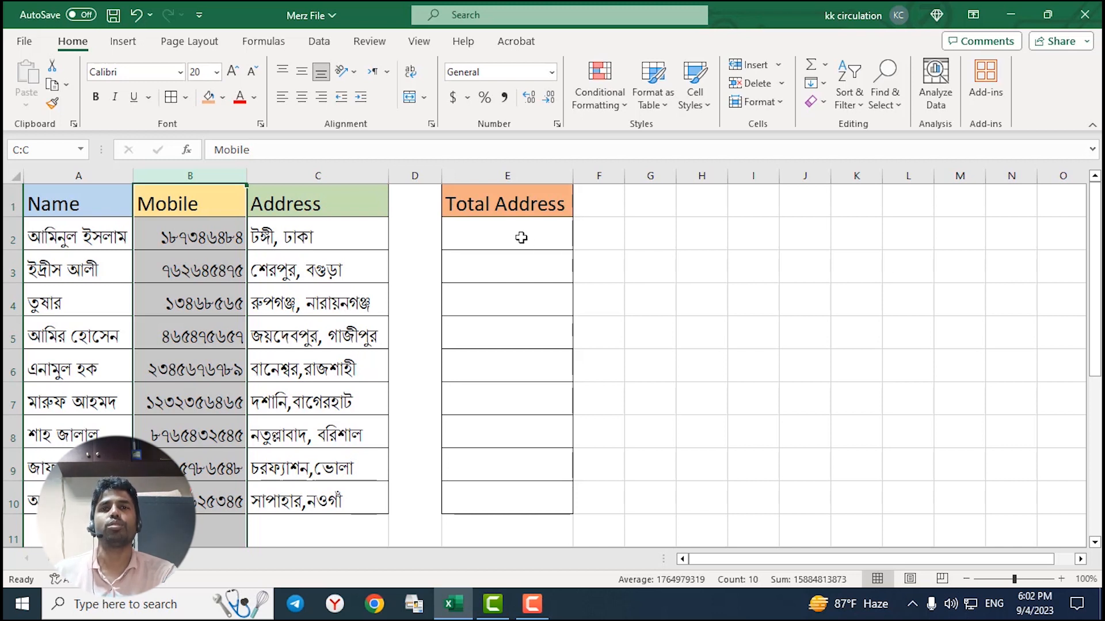
Step: Start a CONCATENATE formula in E2 under Total Address with A2 as its first text argument
click(502, 235)
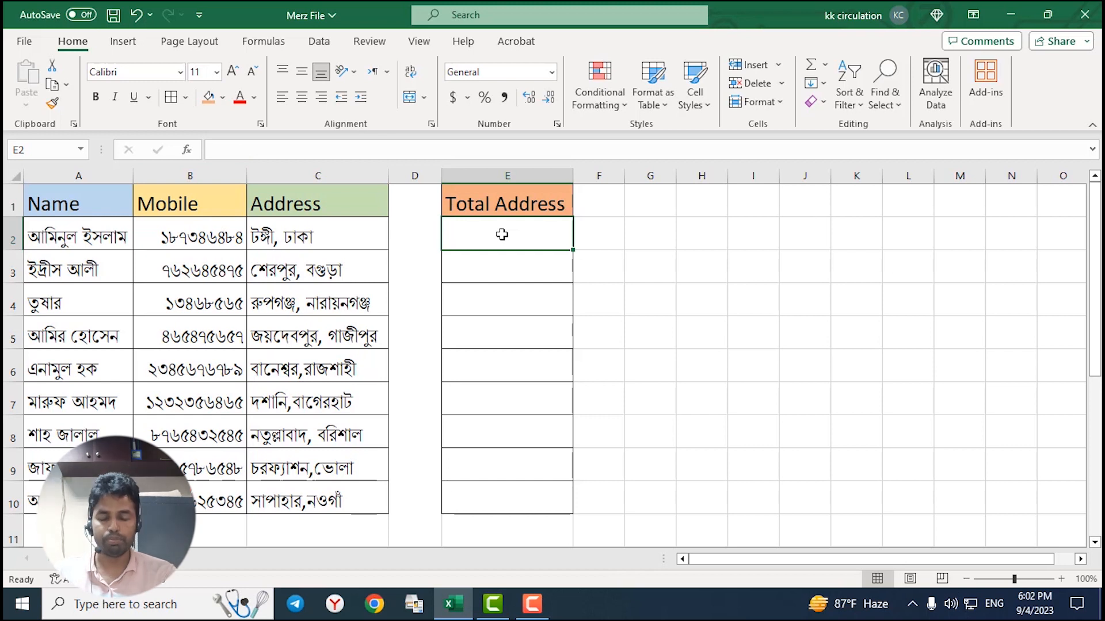
text(=)
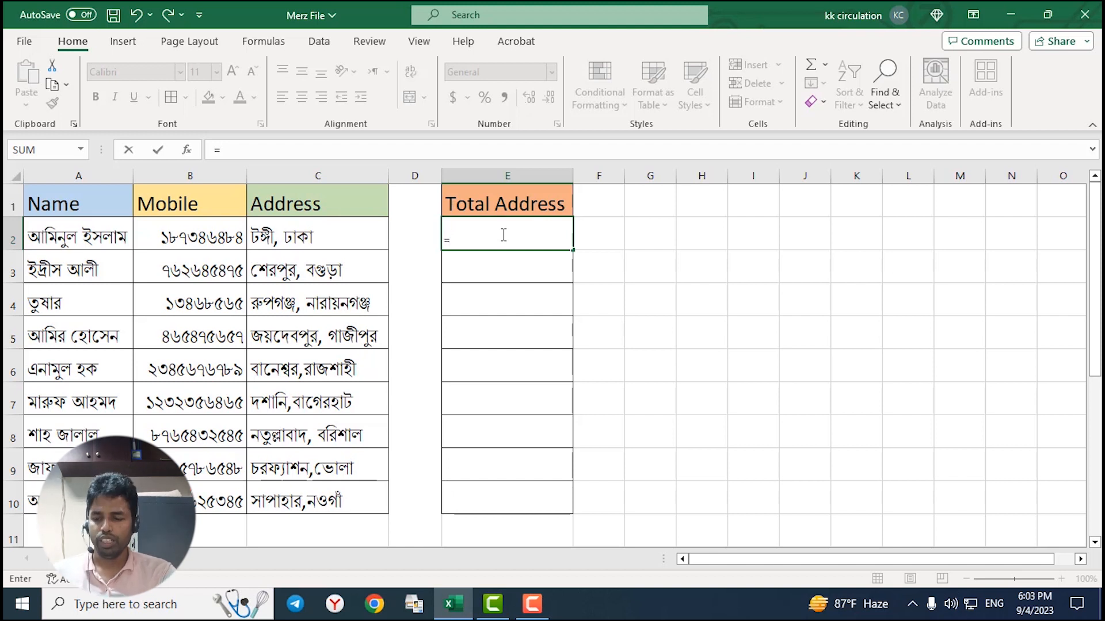
text(c)
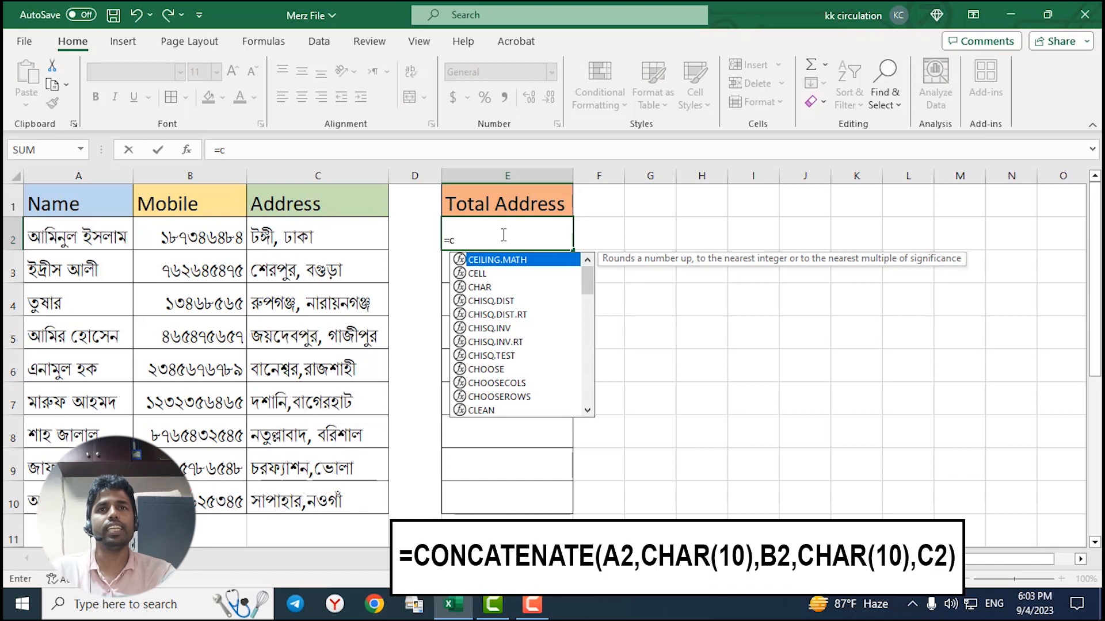
text(o)
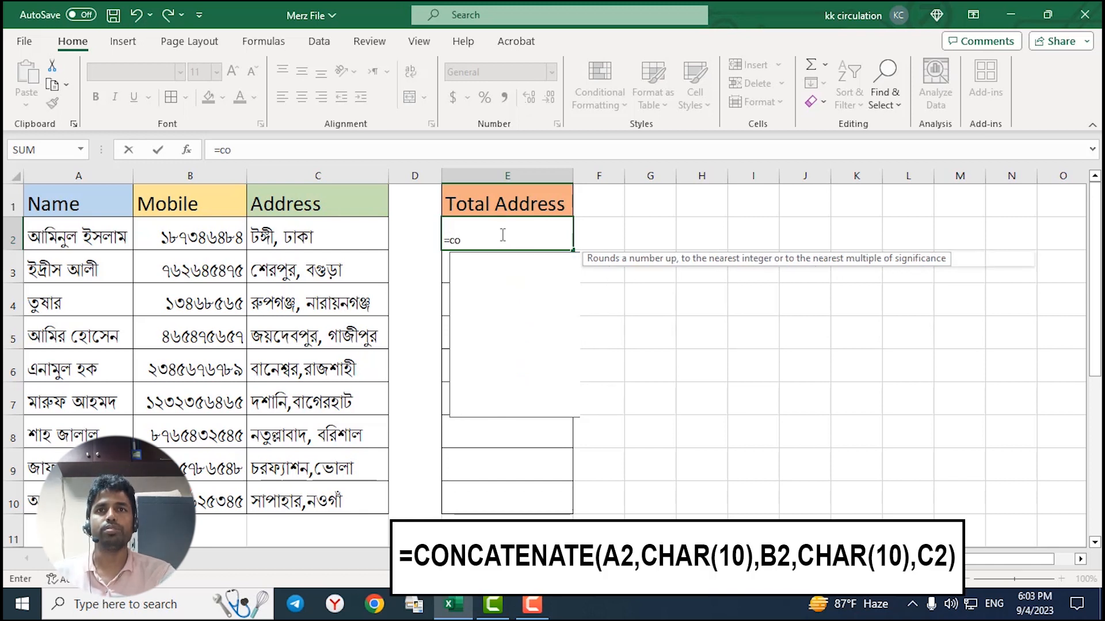
text(n)
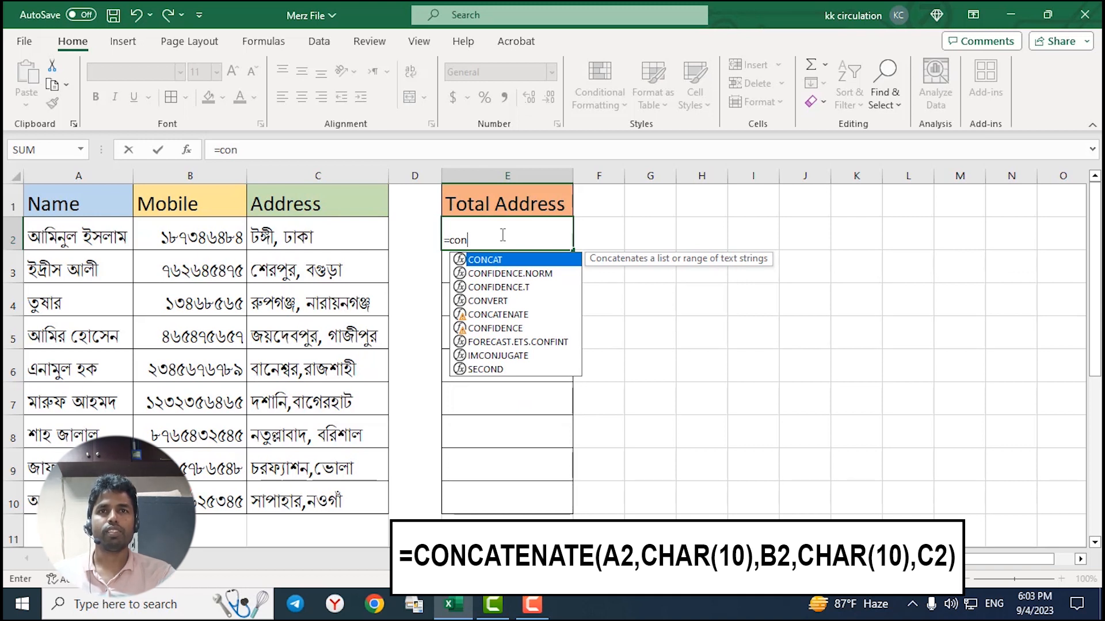
click(500, 318)
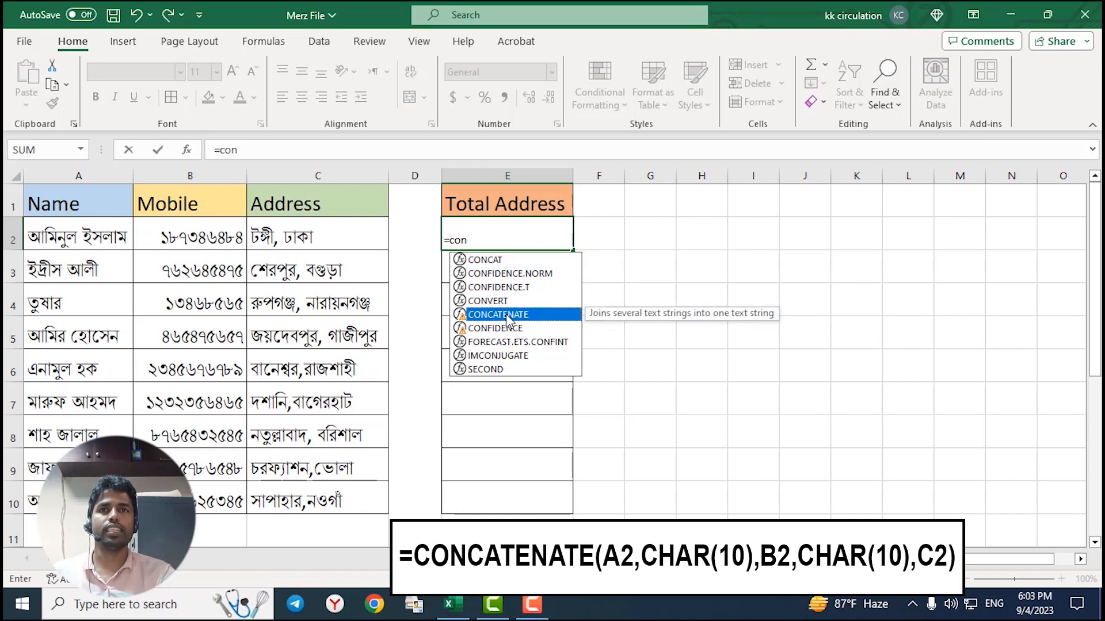
double_click(506, 314)
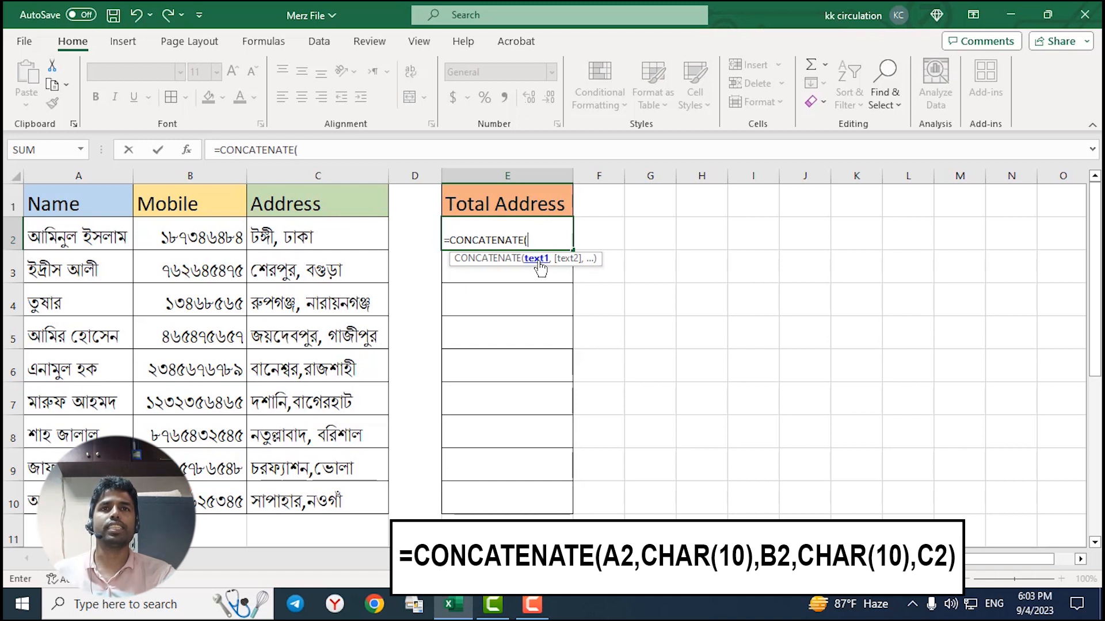
click(88, 236)
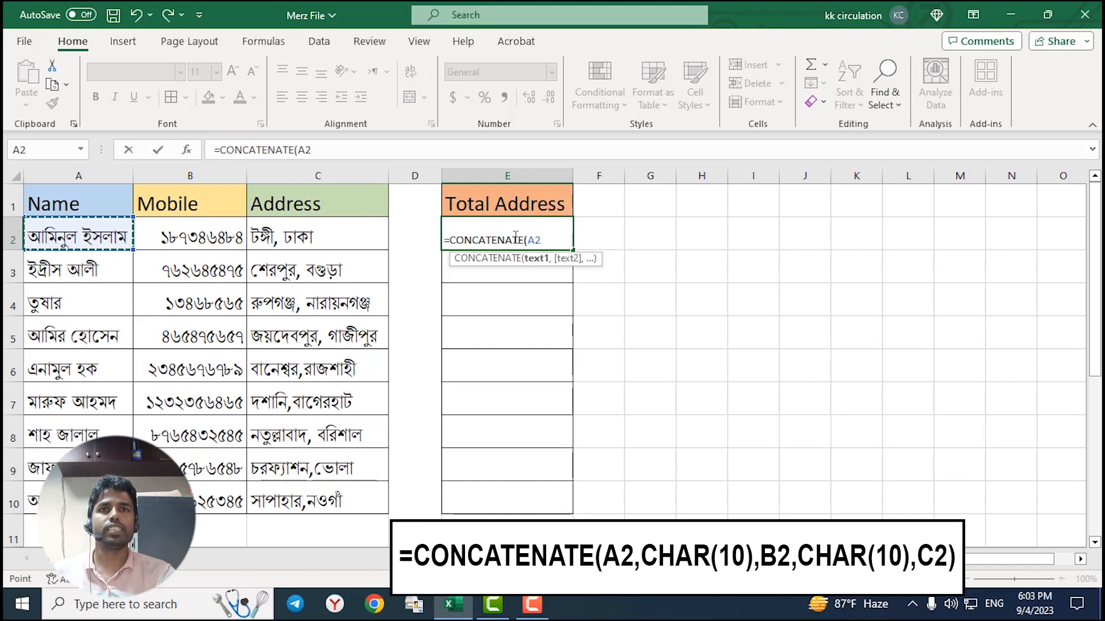
Step: Add CHAR(10) as the line-break argument following A2 in the E2 formula
text(,)
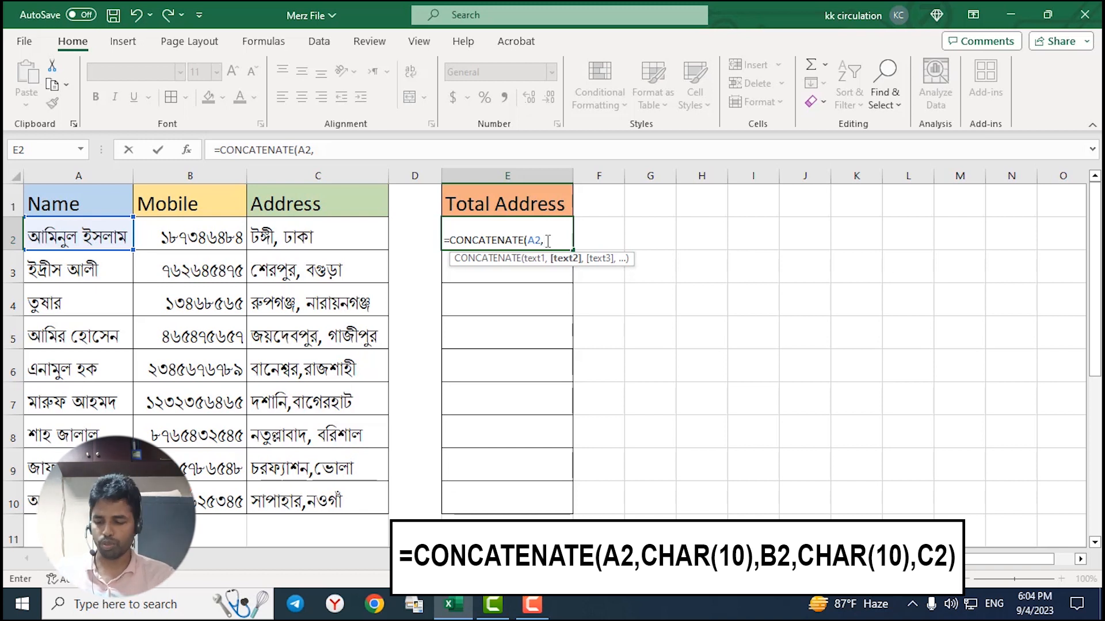
text(c)
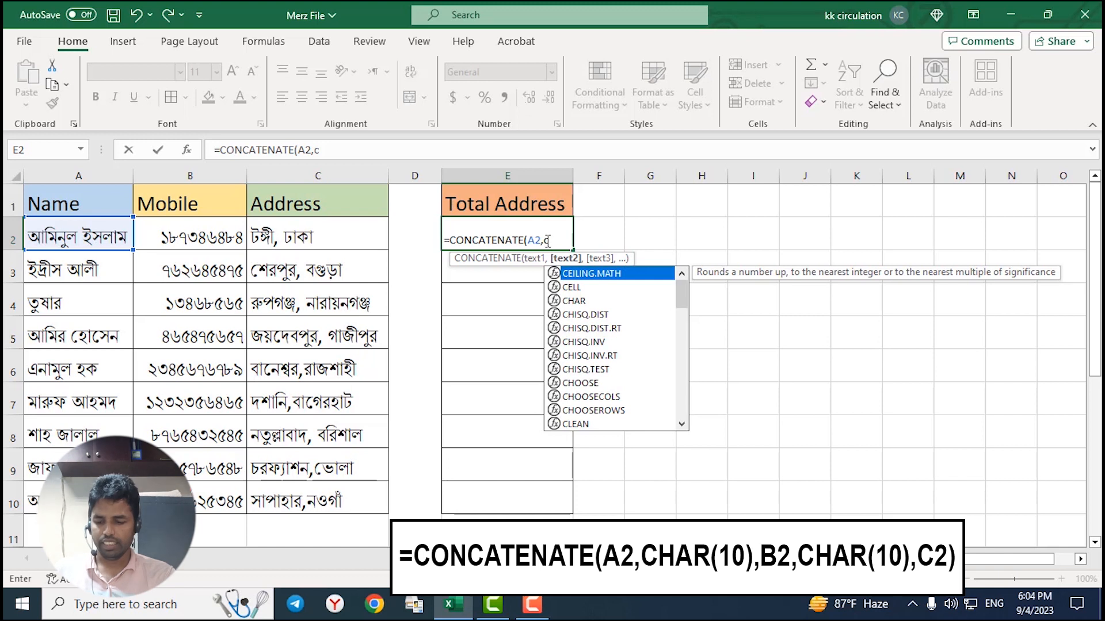
text(ha)
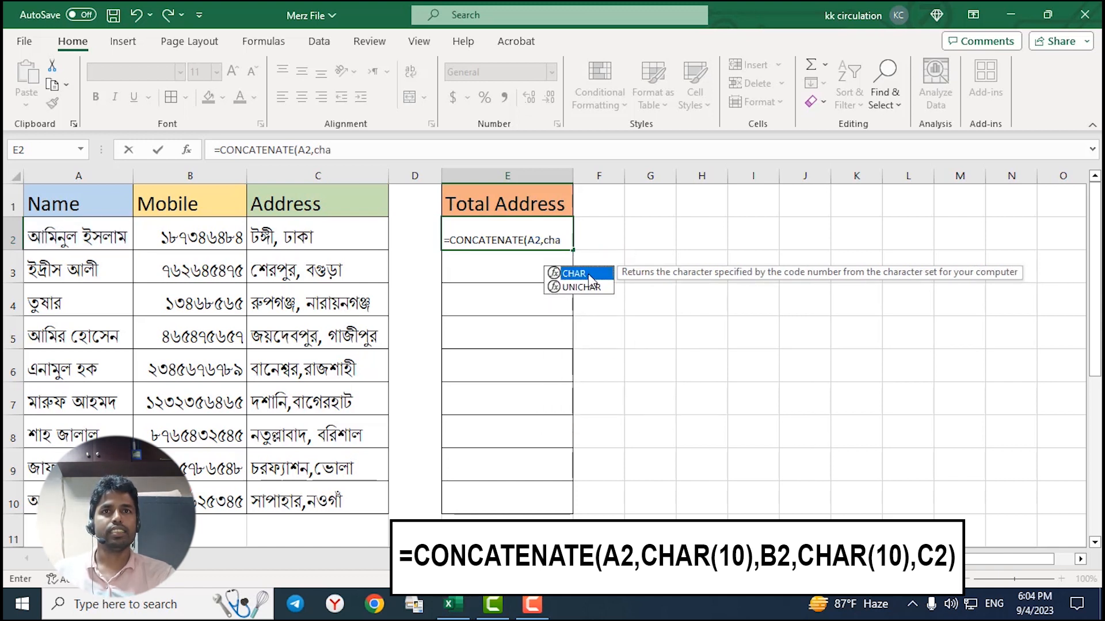
double_click(590, 275)
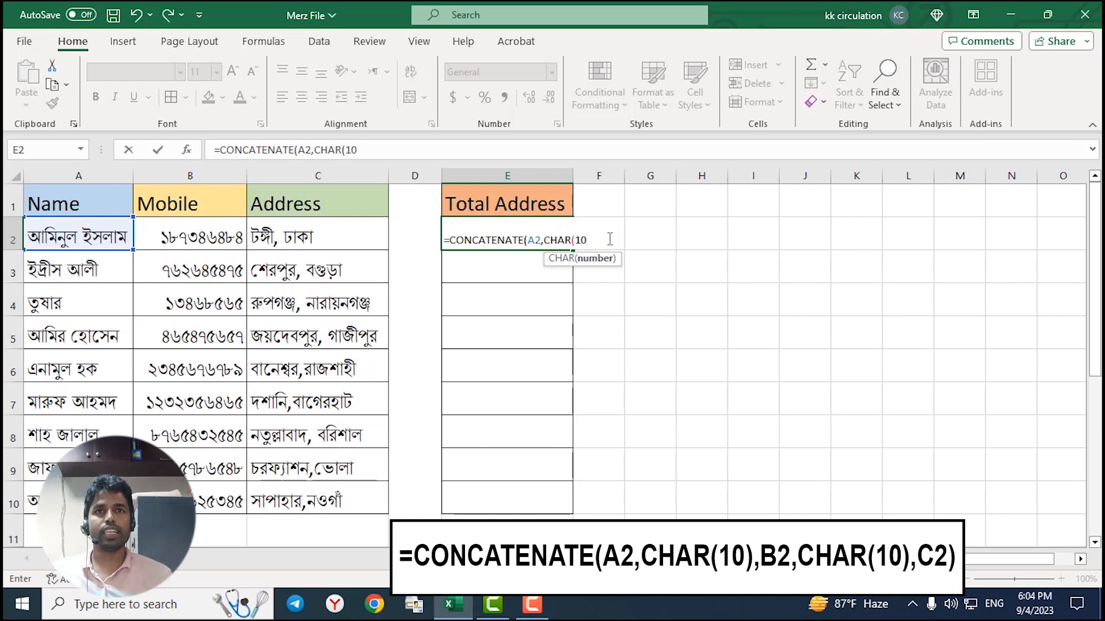
text())
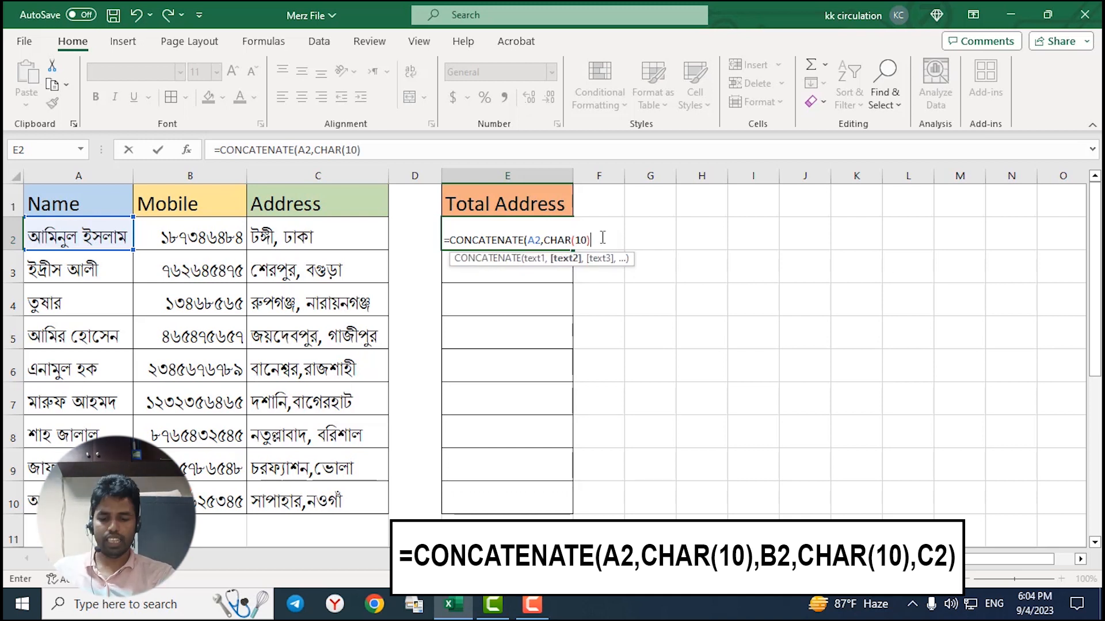
text(,)
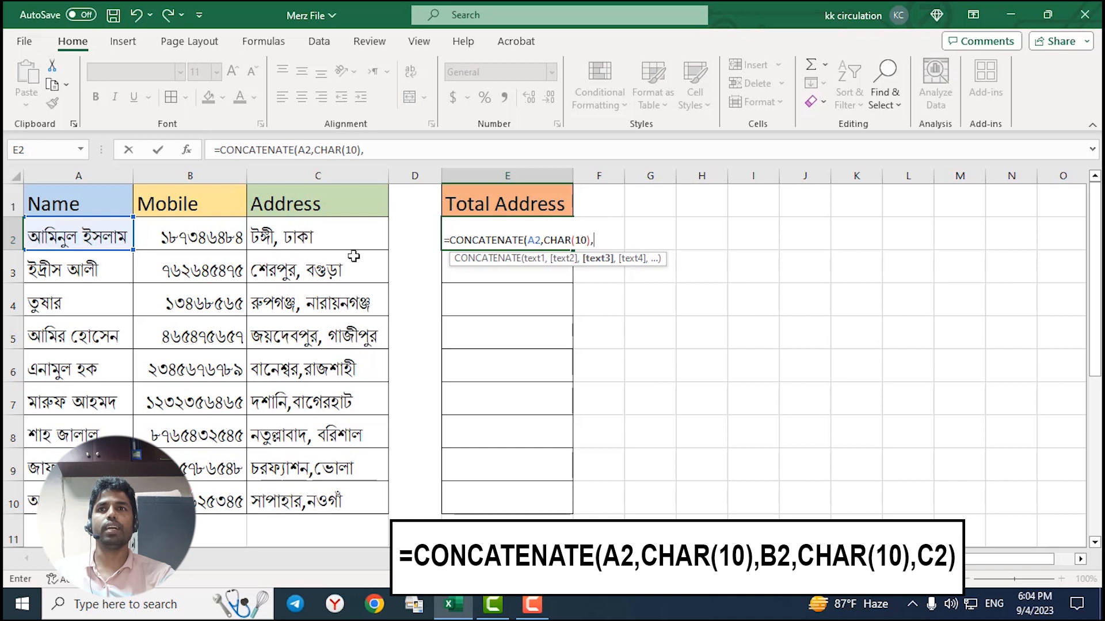
Step: Extend the E2 formula with the mobile cell B2 and a second CHAR(10) line break
click(214, 232)
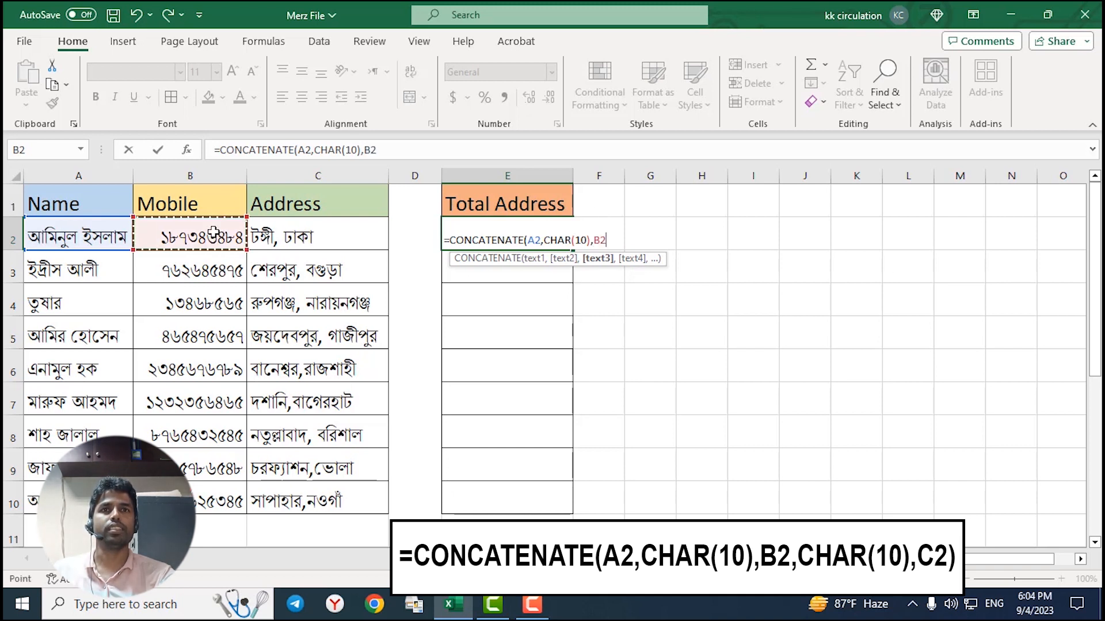
text(,)
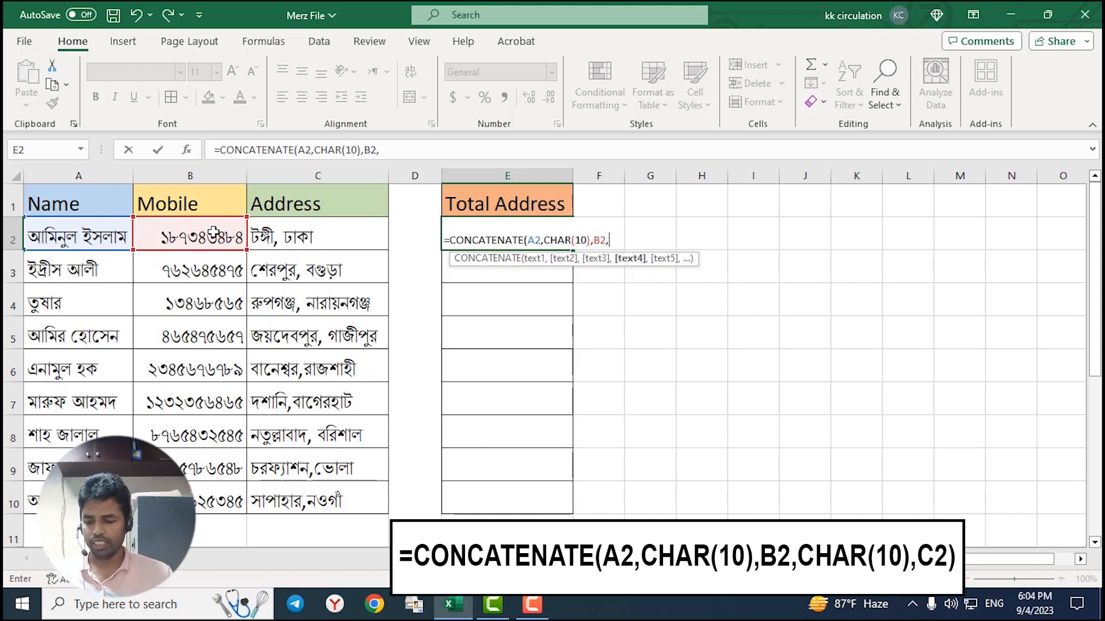
text(ch)
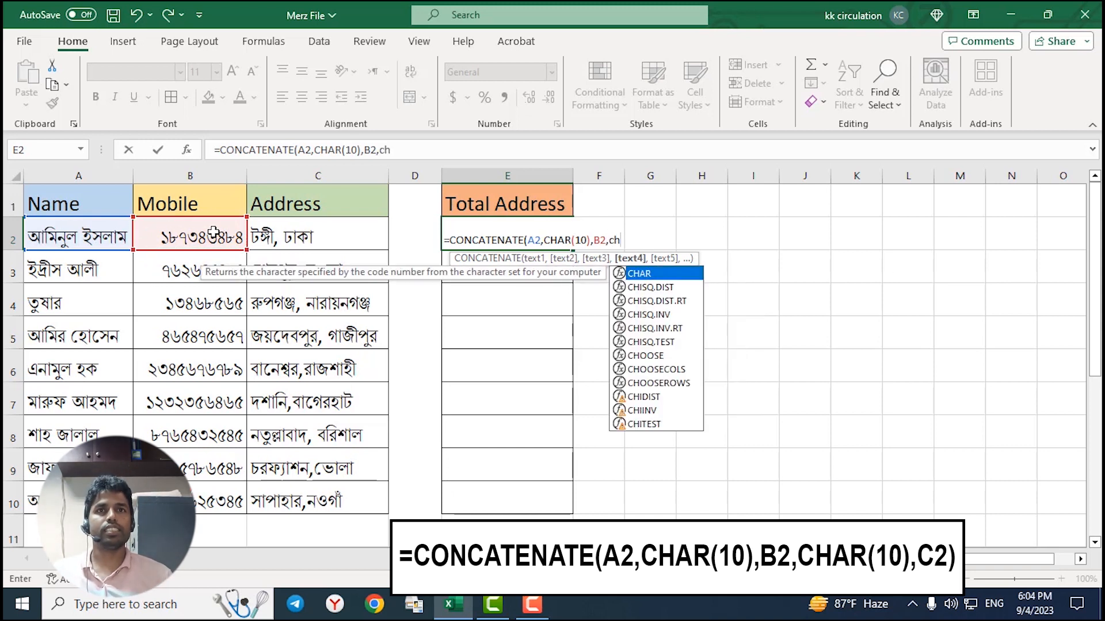
text(a)
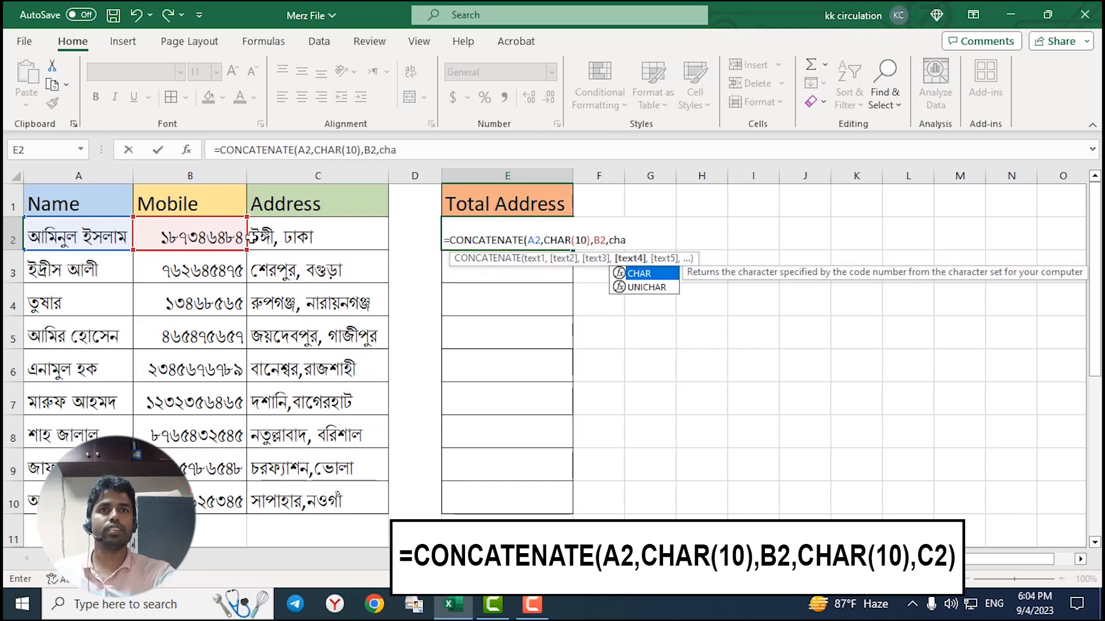
double_click(648, 273)
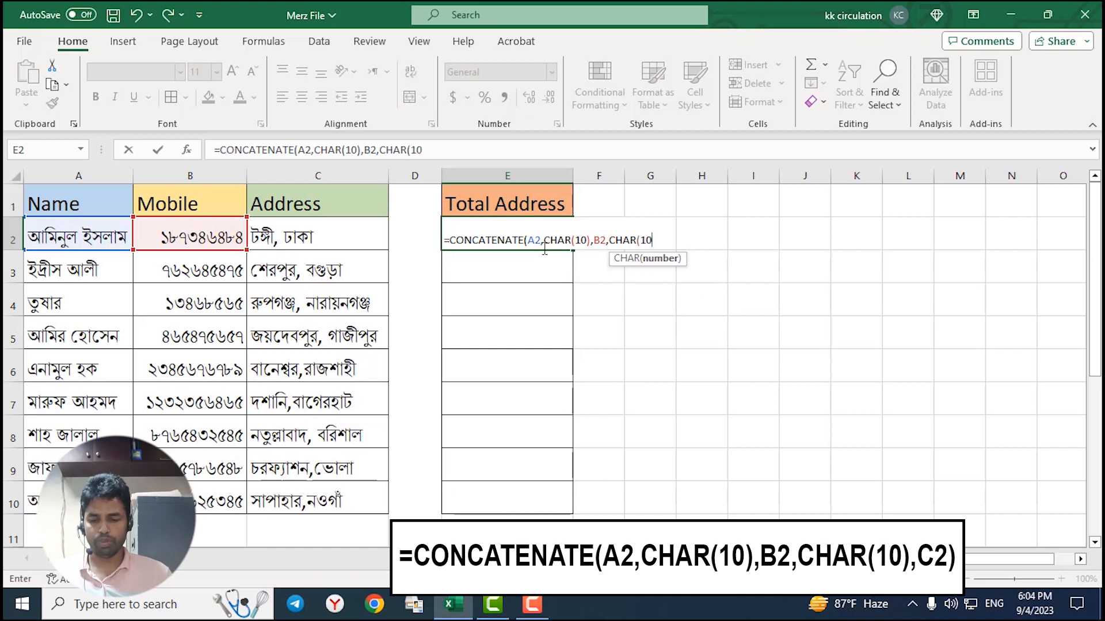
text())
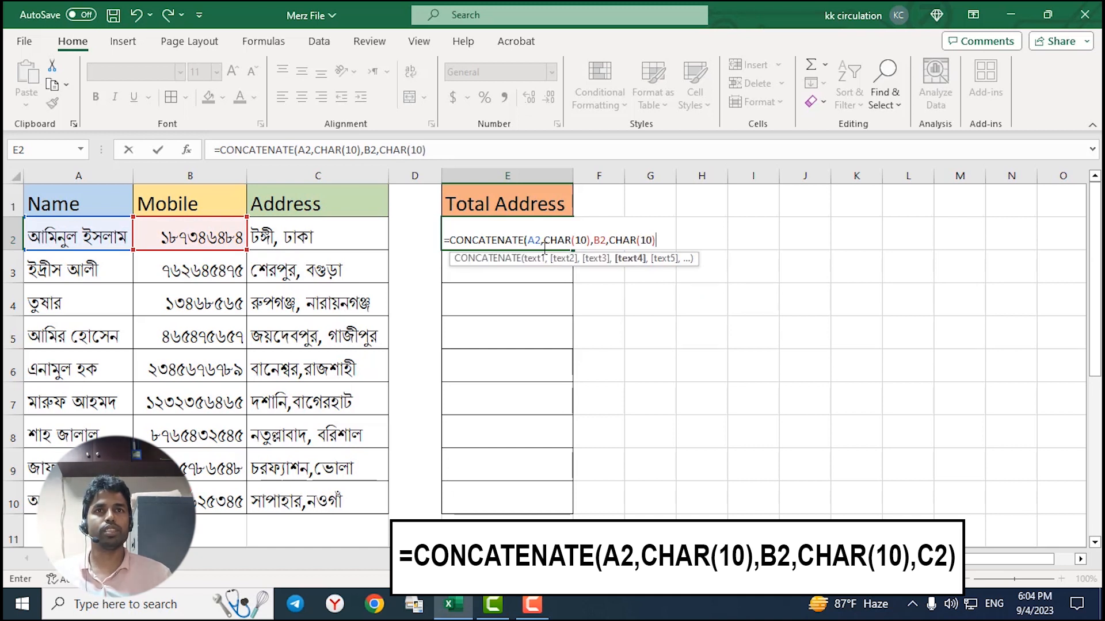
Step: Add the address cell C2 as the final argument and complete the formula =CONCATENATE(A2,CHAR(10),B2,CHAR(10),C2)
text(,)
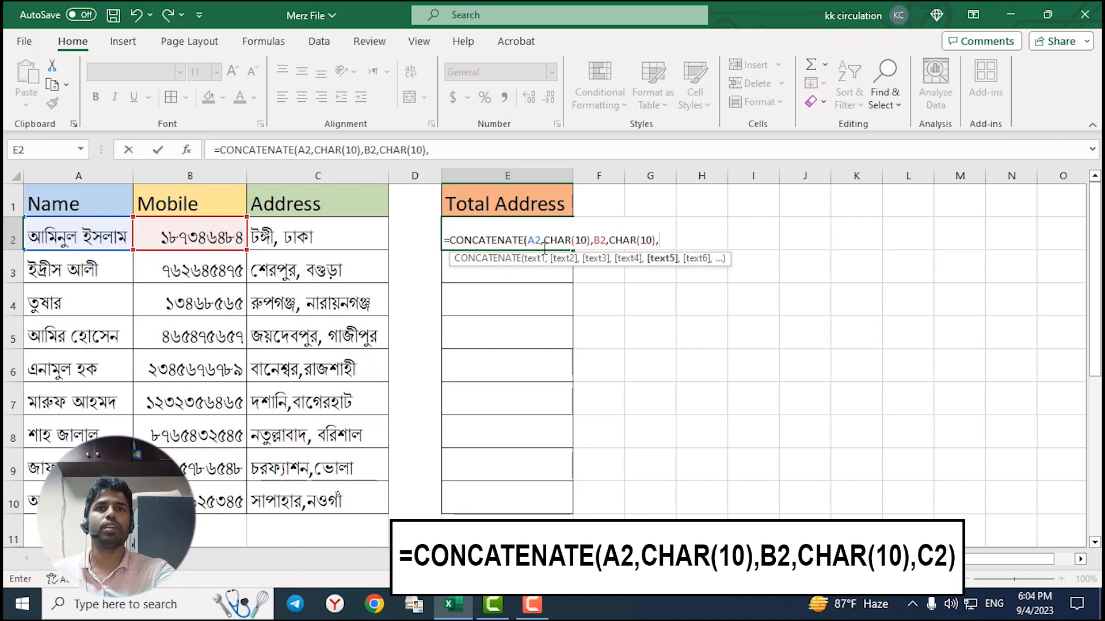
click(307, 236)
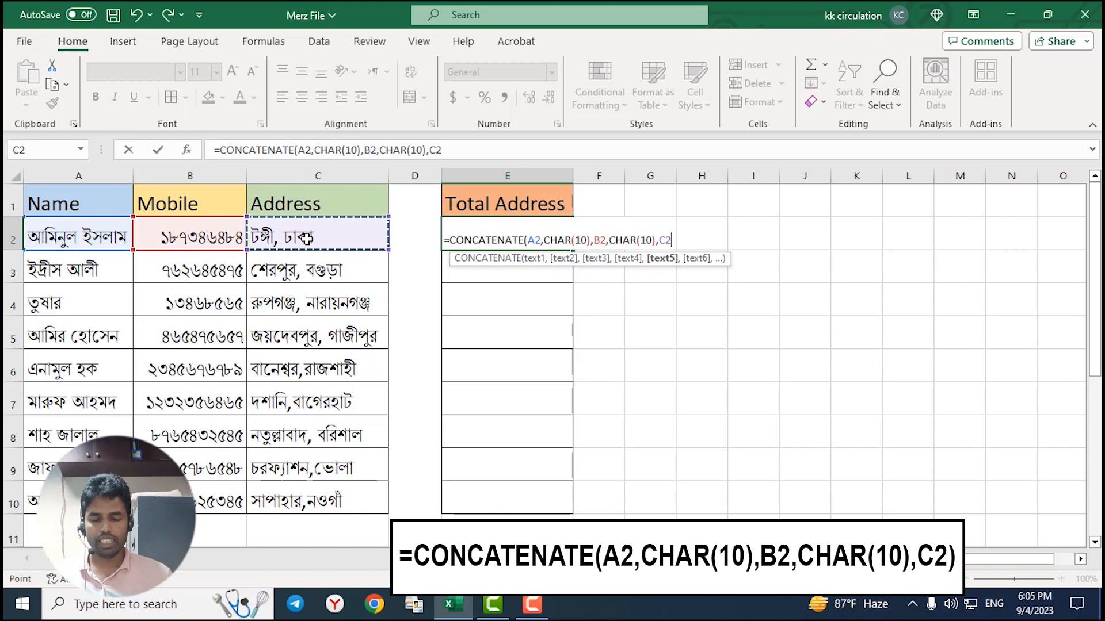
text())
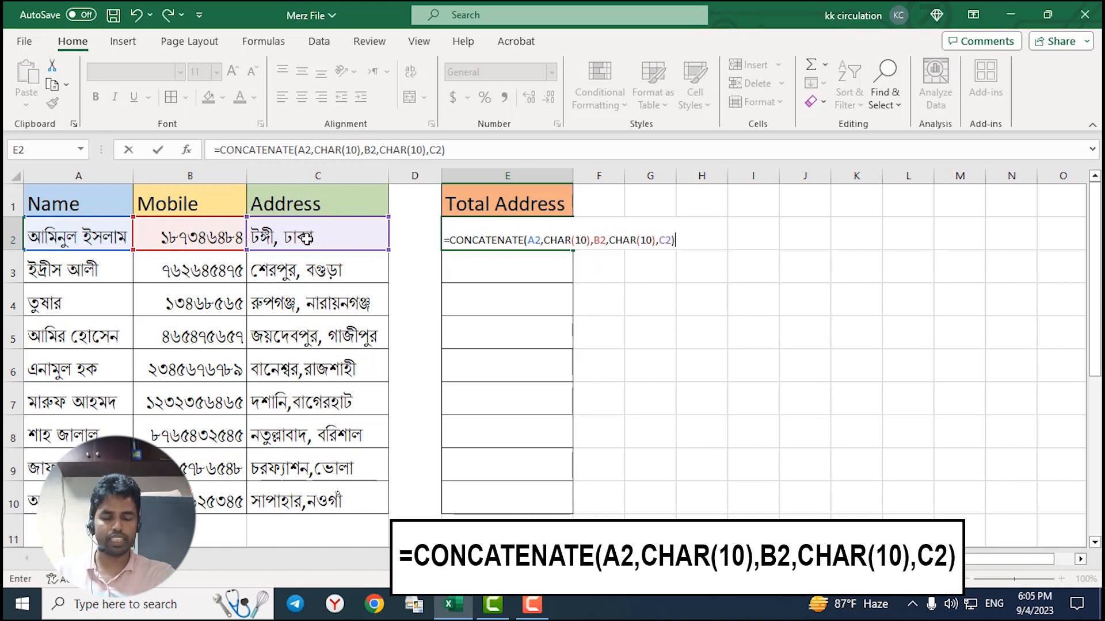
key(Return)
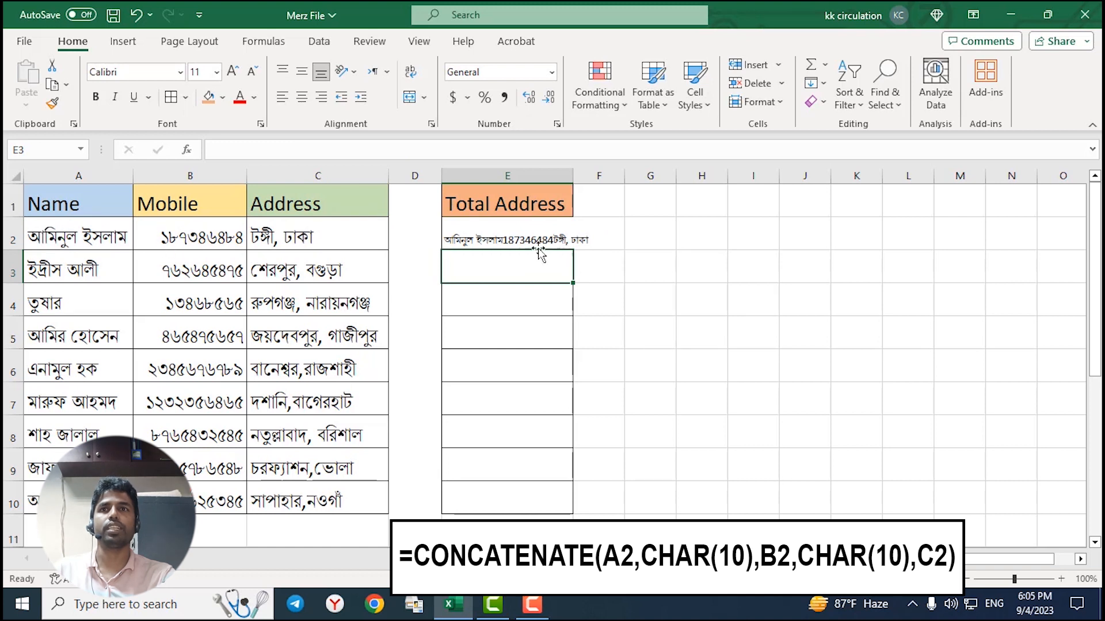
Step: Wrap and top-align the text in E2, with row 2's height auto-fitted to the content
click(511, 240)
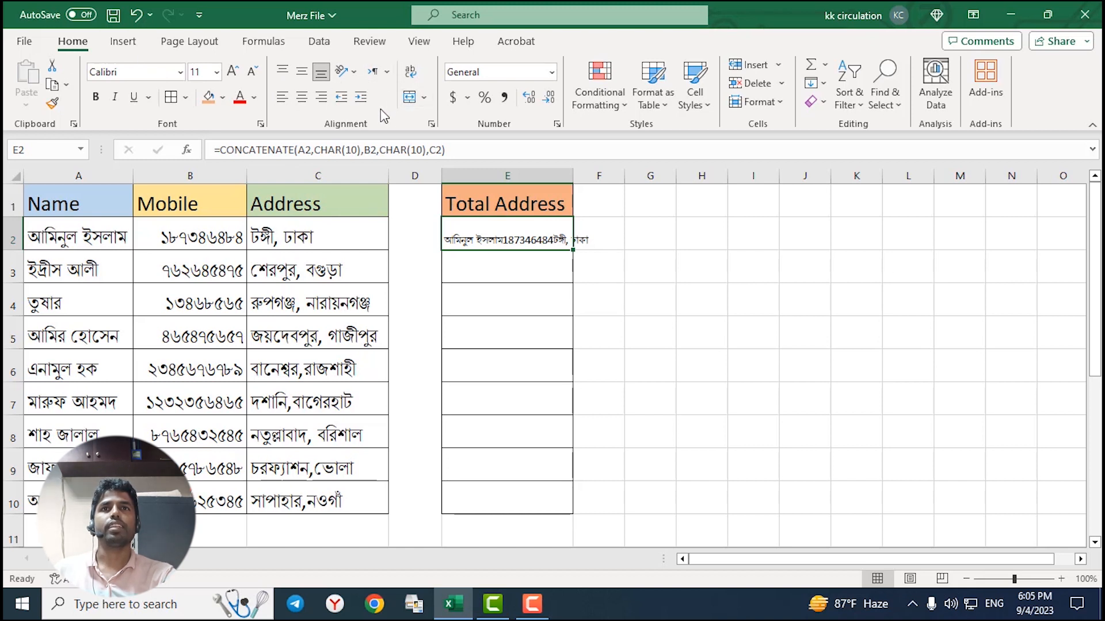
click(411, 74)
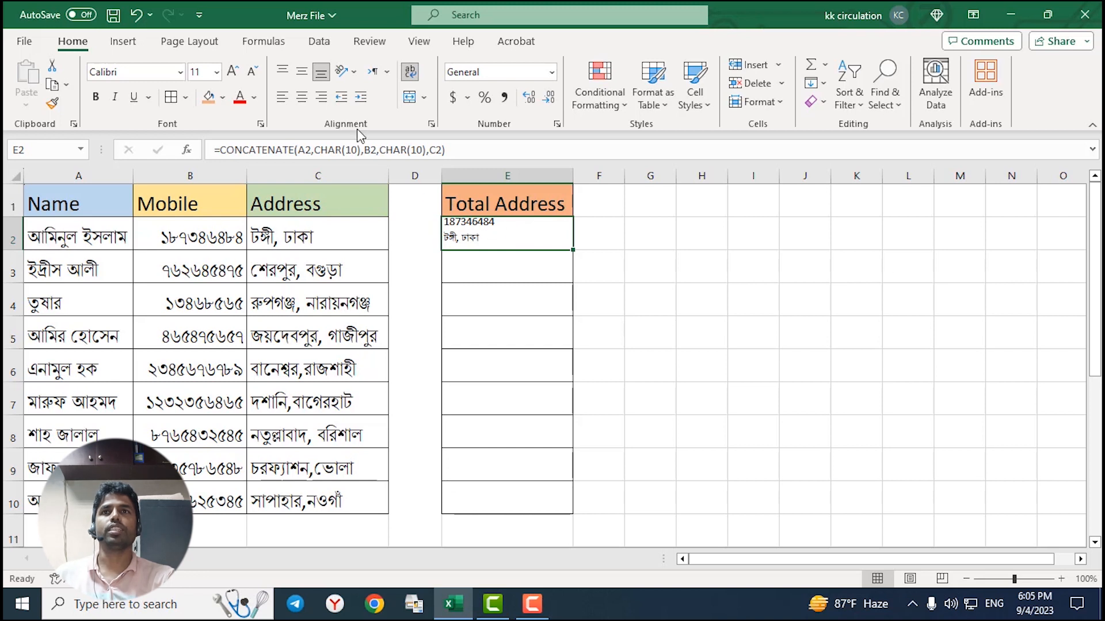
click(283, 73)
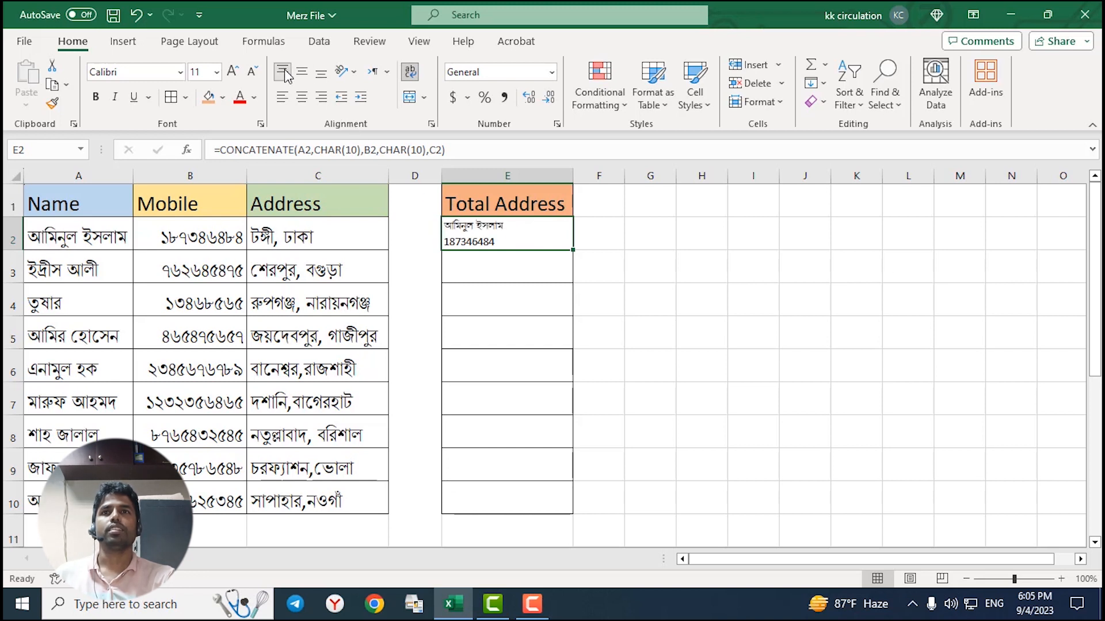
double_click(19, 249)
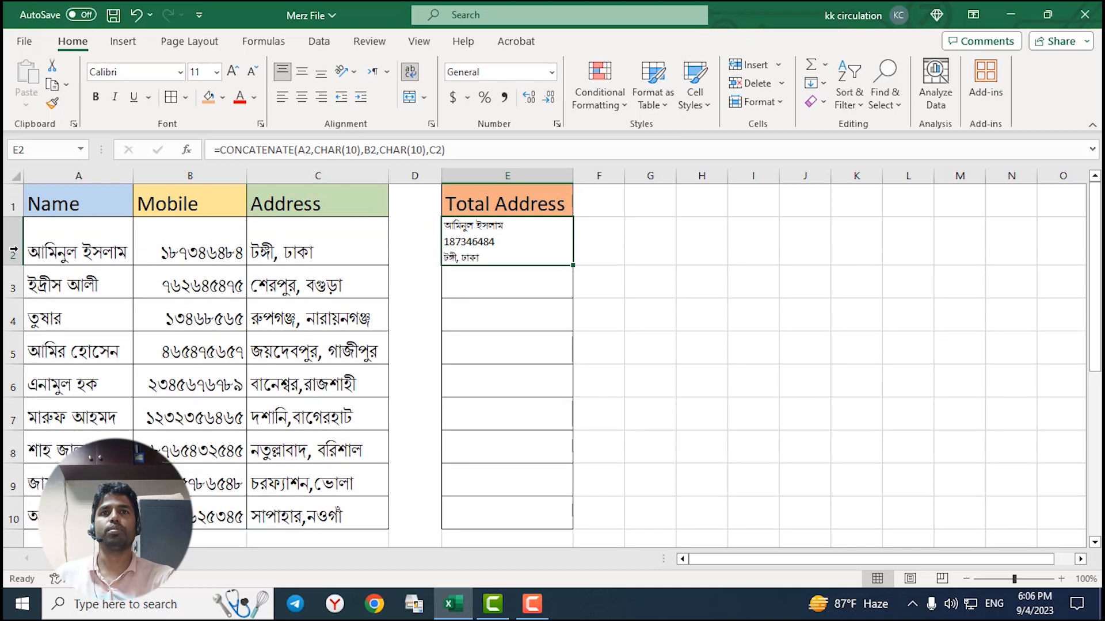
Step: Fill the CONCATENATE formula from E2 down the Total Address column to E10
click(628, 267)
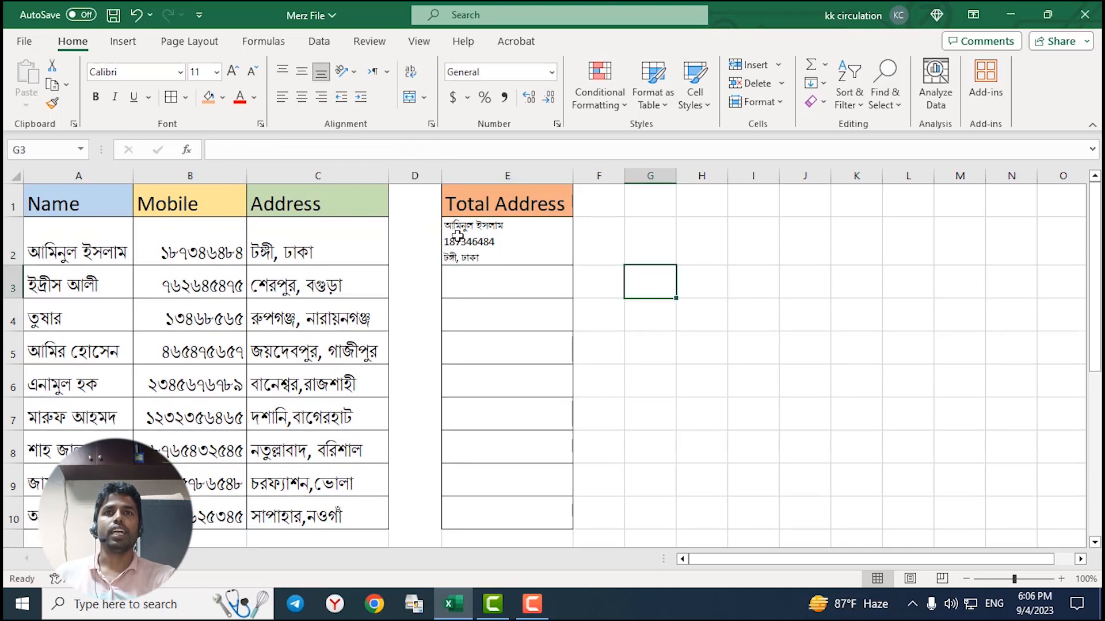
click(517, 252)
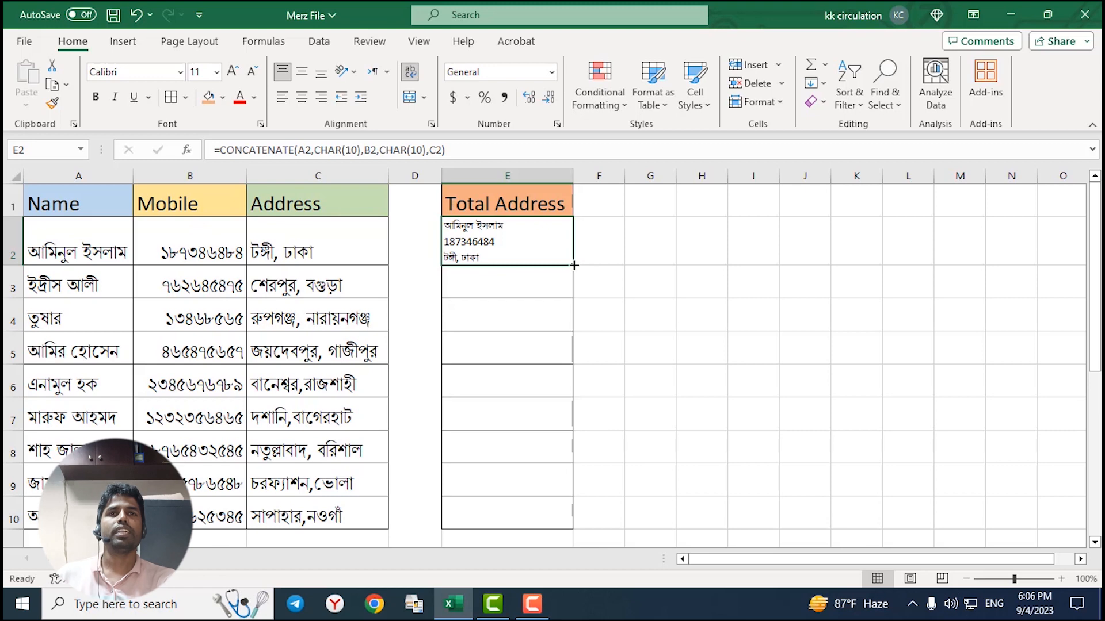
drag(573, 265, 572, 530)
scroll(648, 353, down, 3)
scroll(650, 351, up, 3)
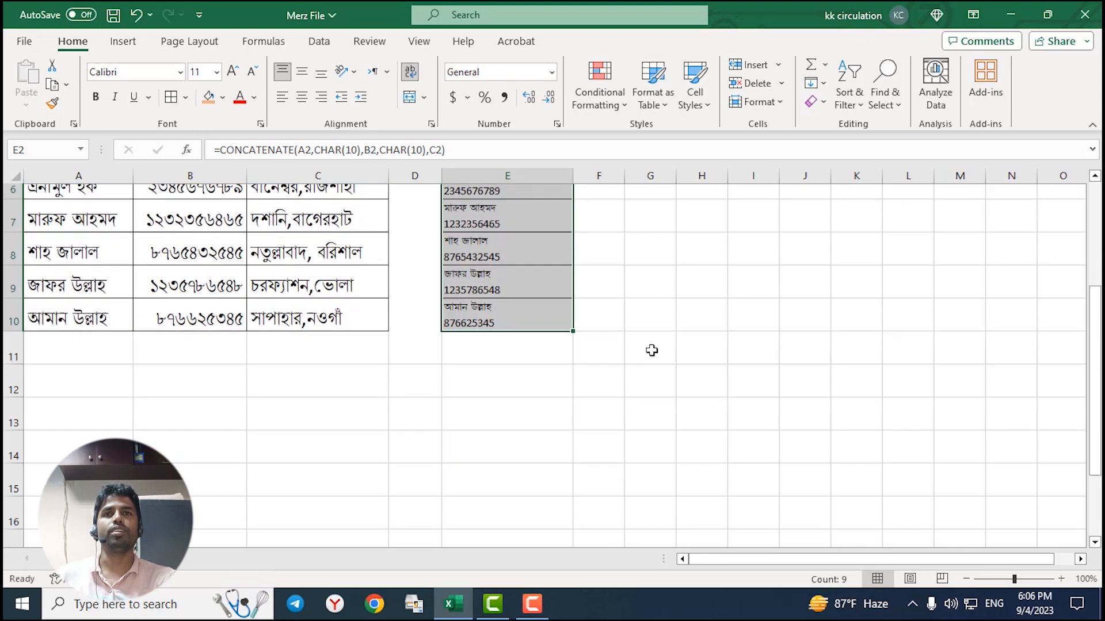
scroll(514, 343, down, 1)
scroll(513, 346, up, 1)
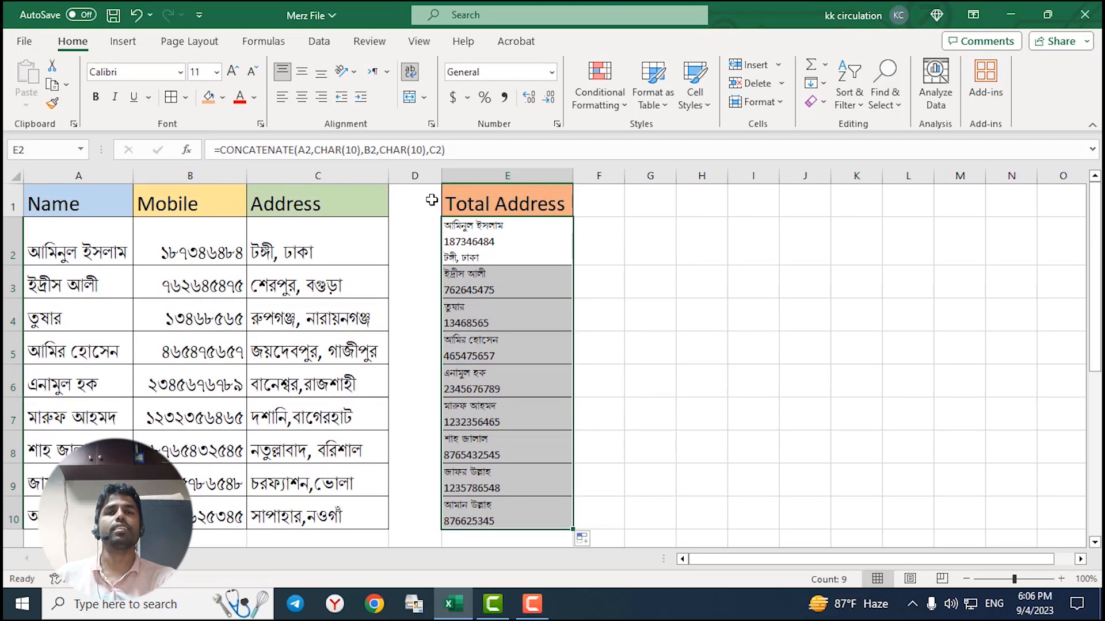
drag(494, 233, 535, 457)
click(511, 239)
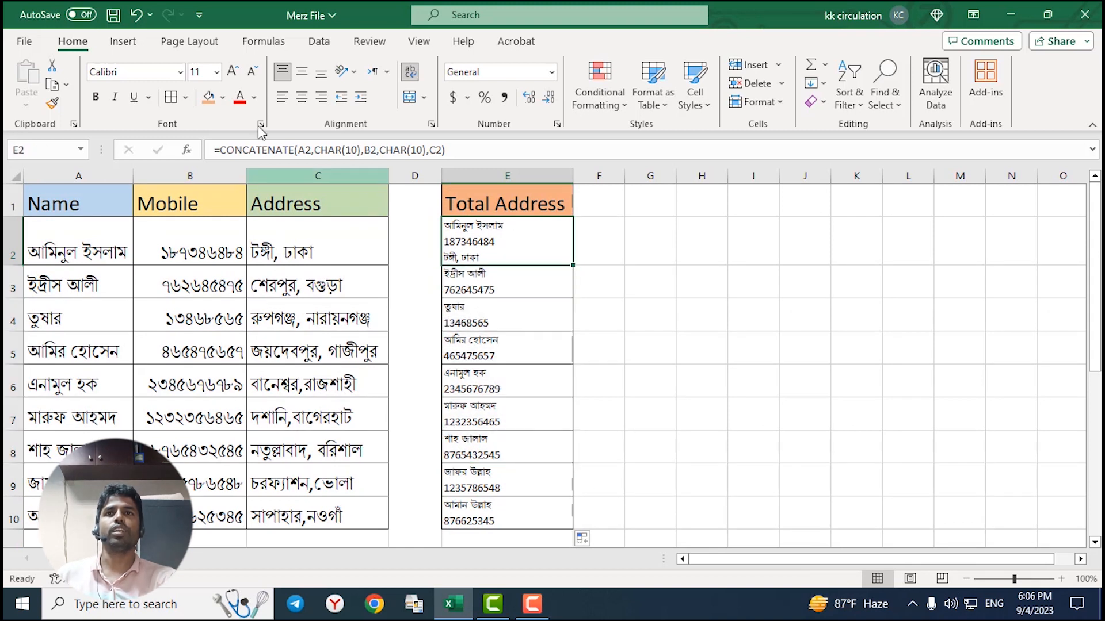
click(753, 263)
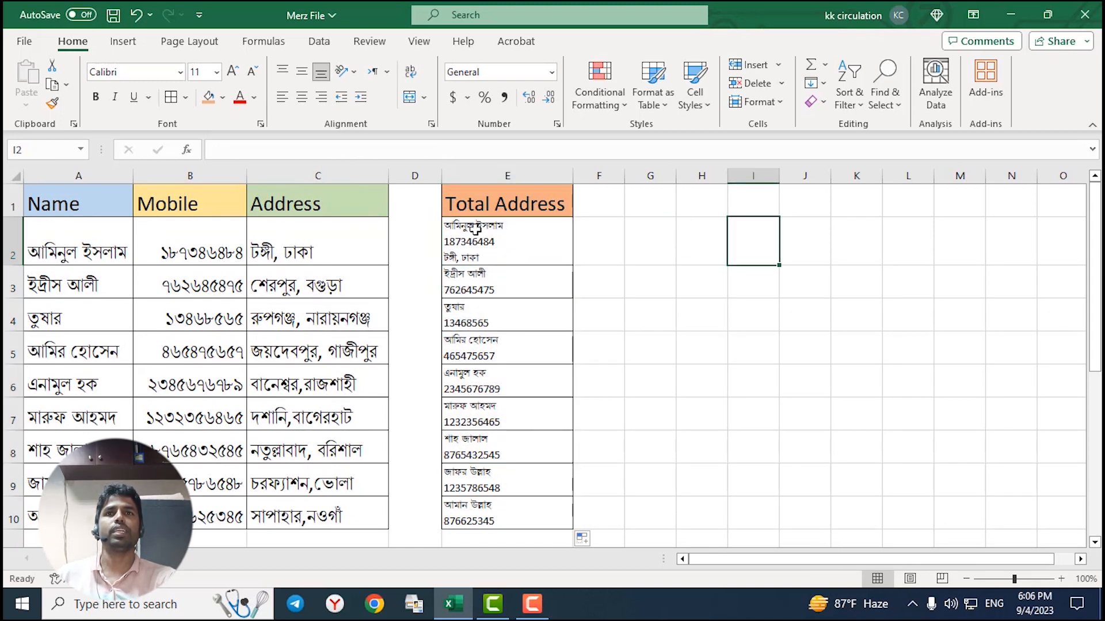
drag(512, 226, 567, 359)
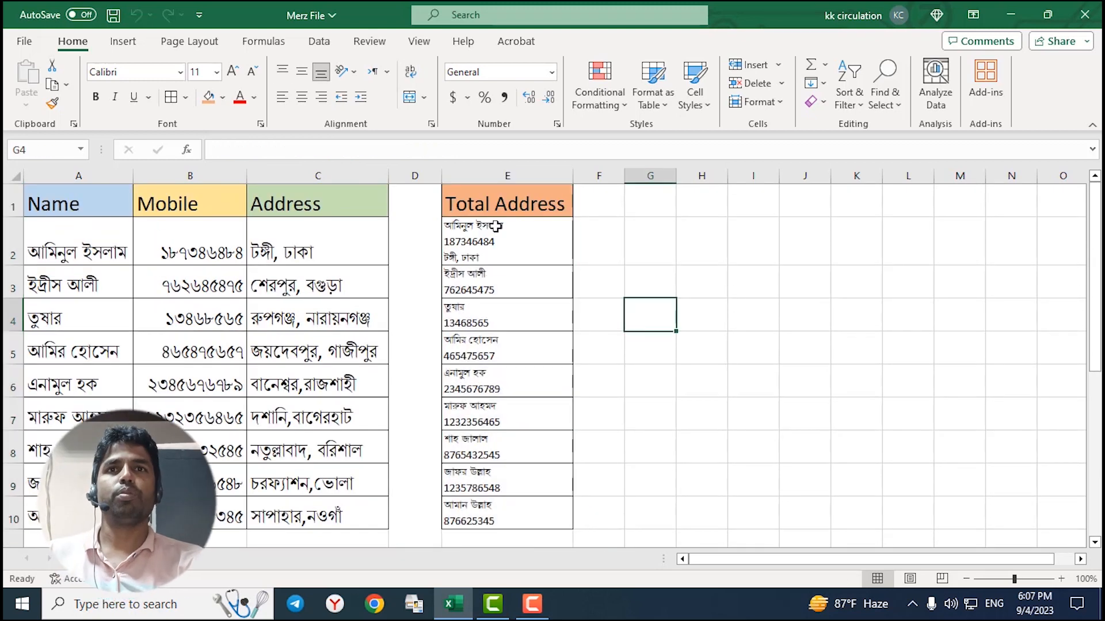
Step: Copy the Total Address cells E2:E10 and add a new worksheet for them
drag(507, 247, 531, 337)
right_click(531, 336)
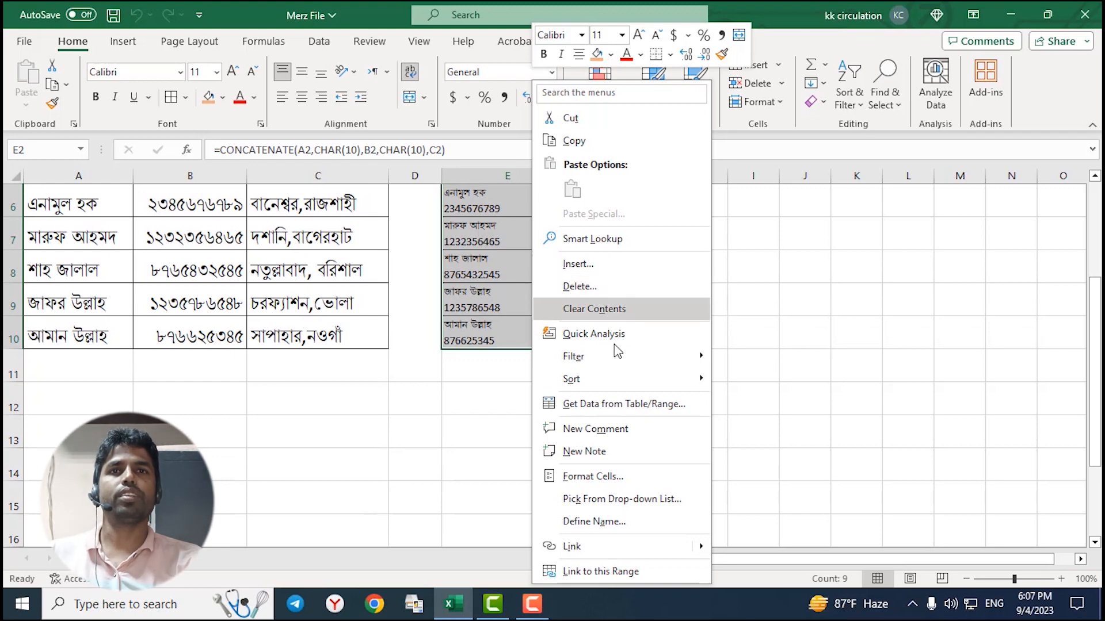
click(572, 140)
scroll(356, 259, up, 2)
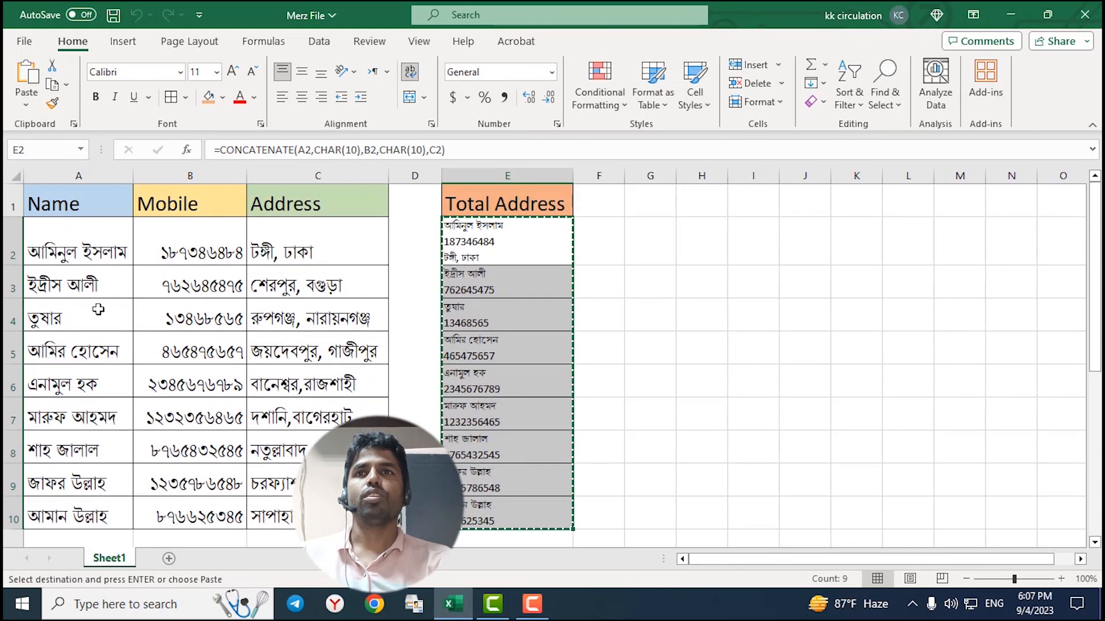
click(170, 559)
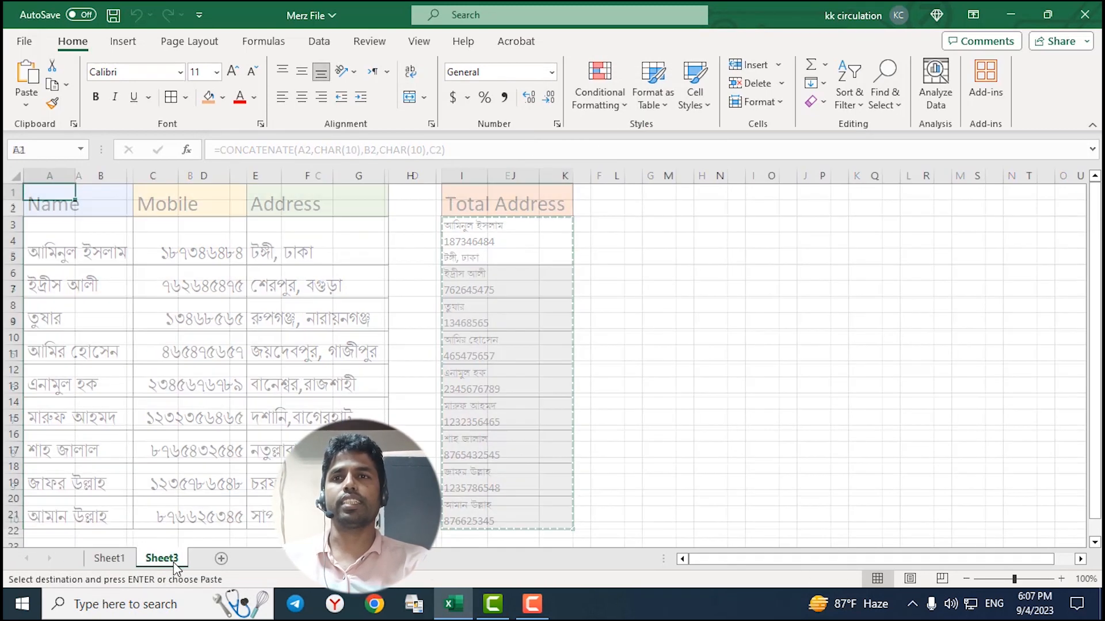
Step: Paste the copied cells as values only at A1 of the new sheet and auto-fit column A's width
right_click(63, 199)
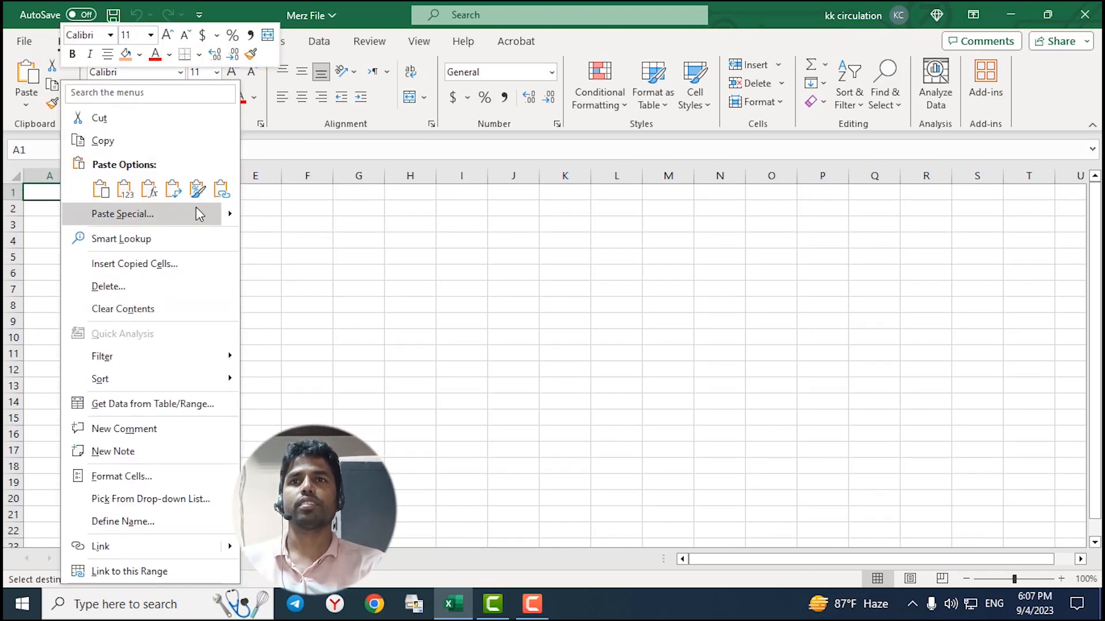
click(217, 222)
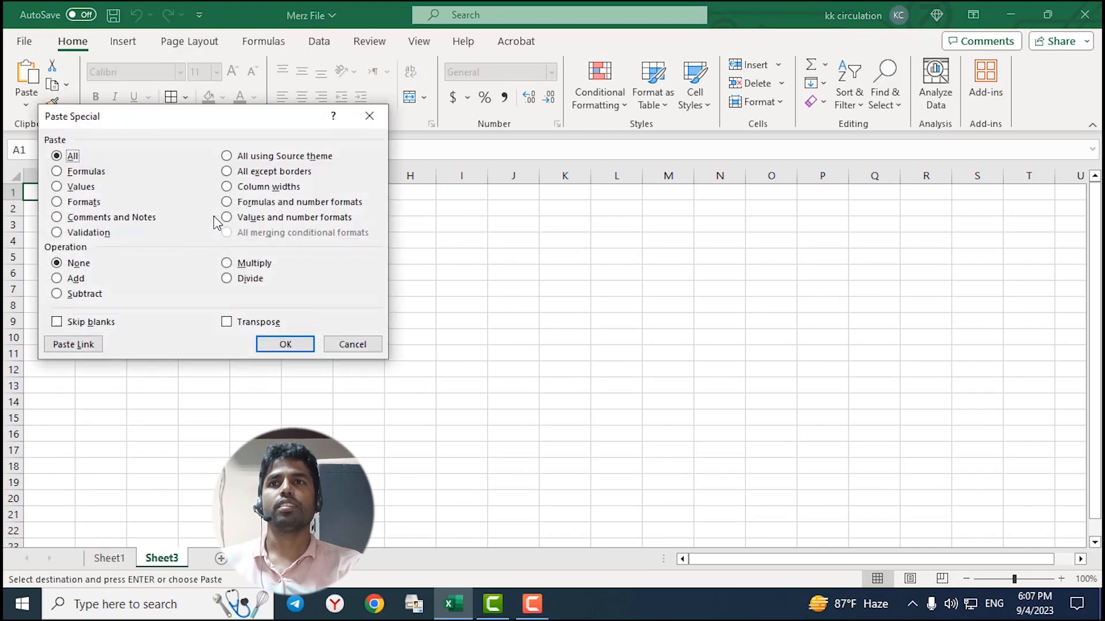
drag(212, 123, 407, 144)
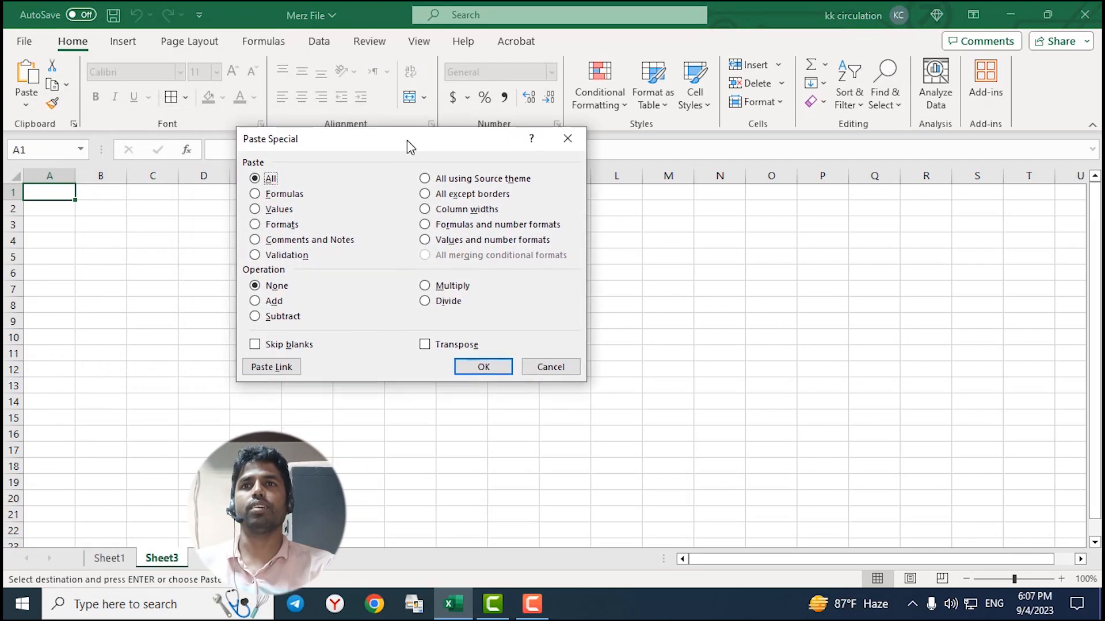
click(256, 210)
click(489, 366)
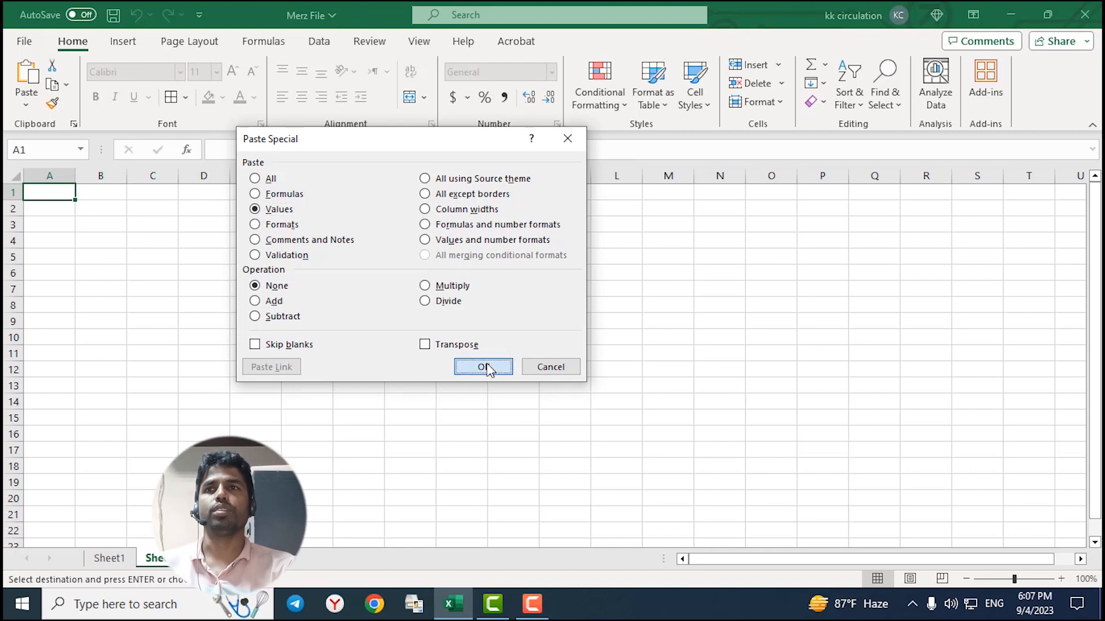
double_click(75, 175)
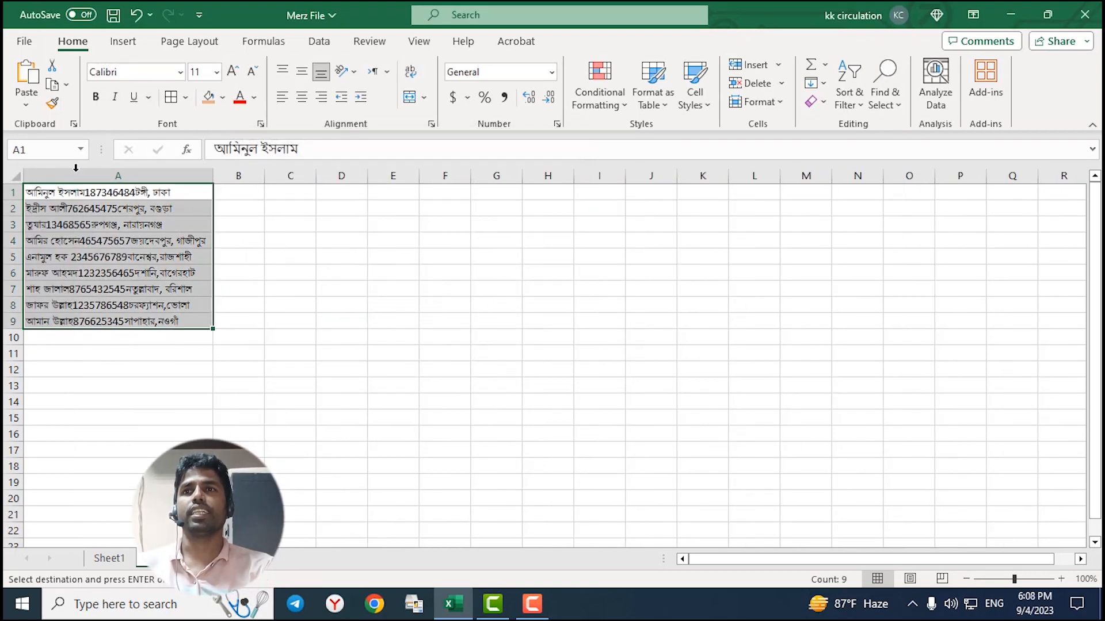
Step: Wrap the text in the pasted cells A1:A9 and return to Sheet1
drag(61, 191, 91, 322)
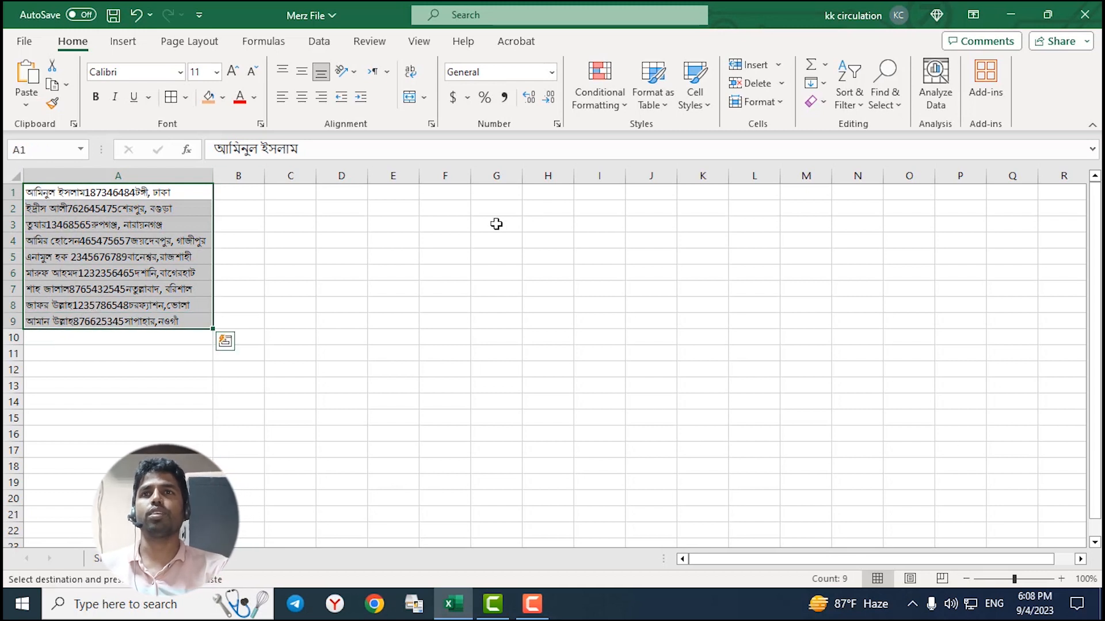
click(410, 72)
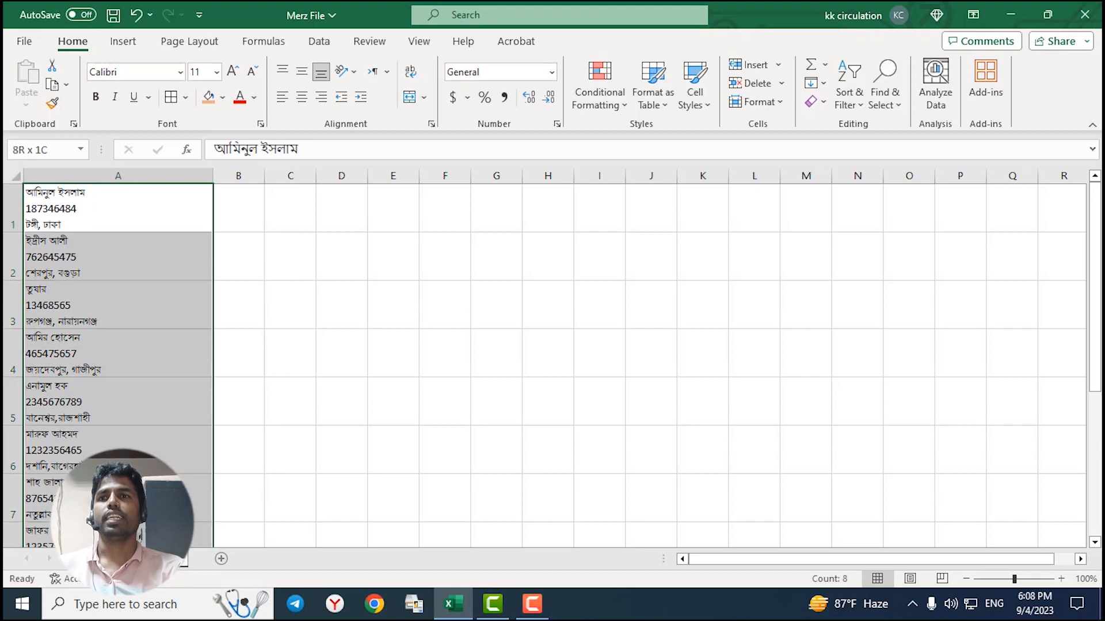
scroll(113, 422, down, 1)
scroll(113, 422, up, 1)
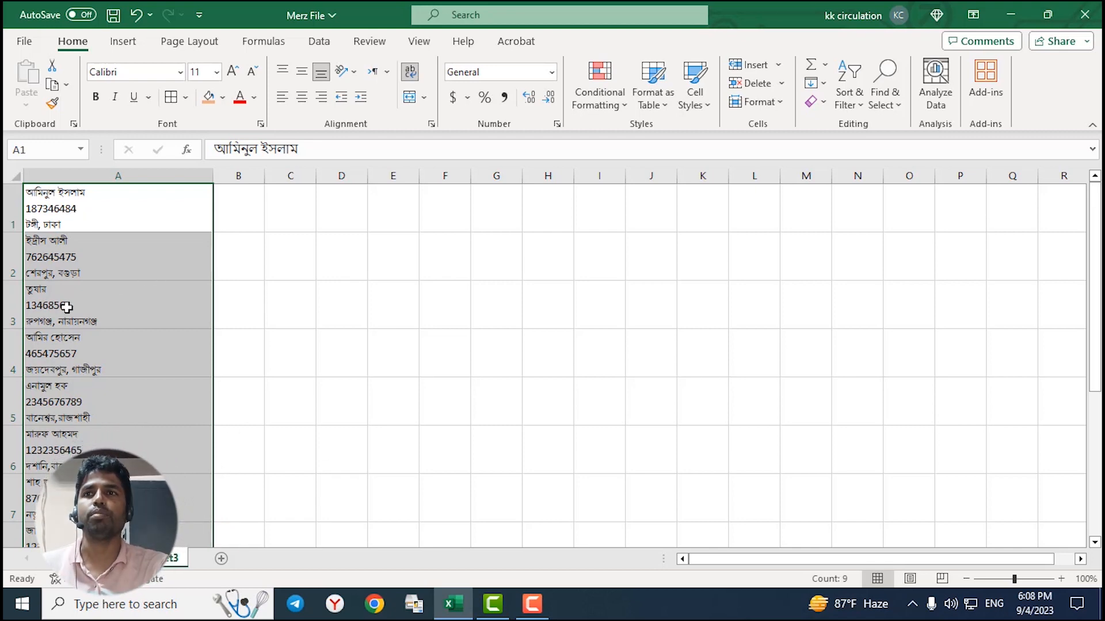
click(117, 558)
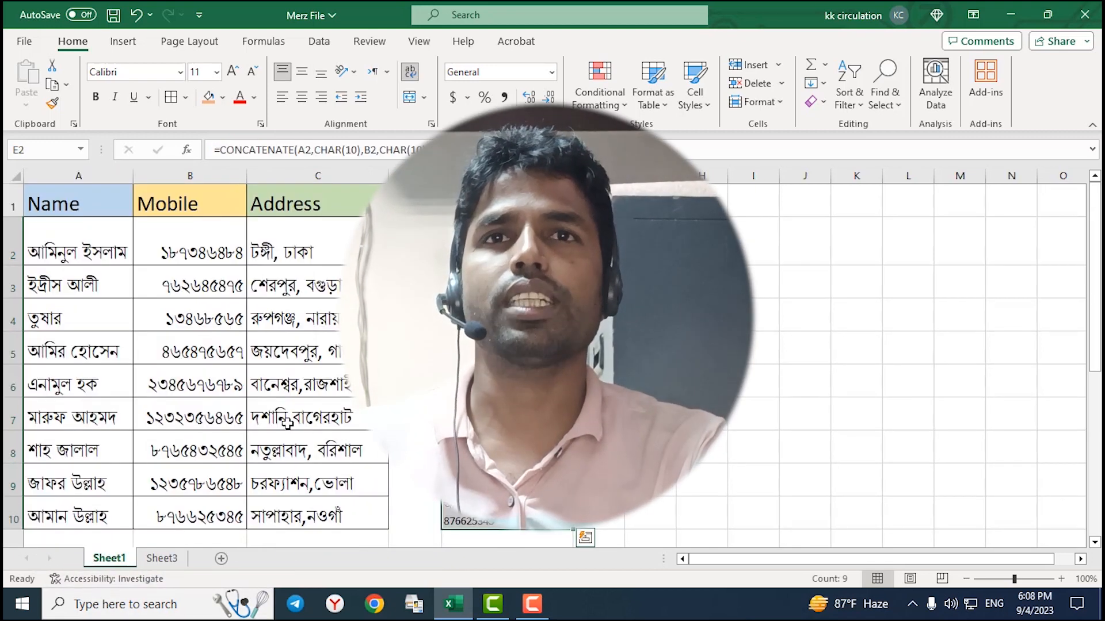